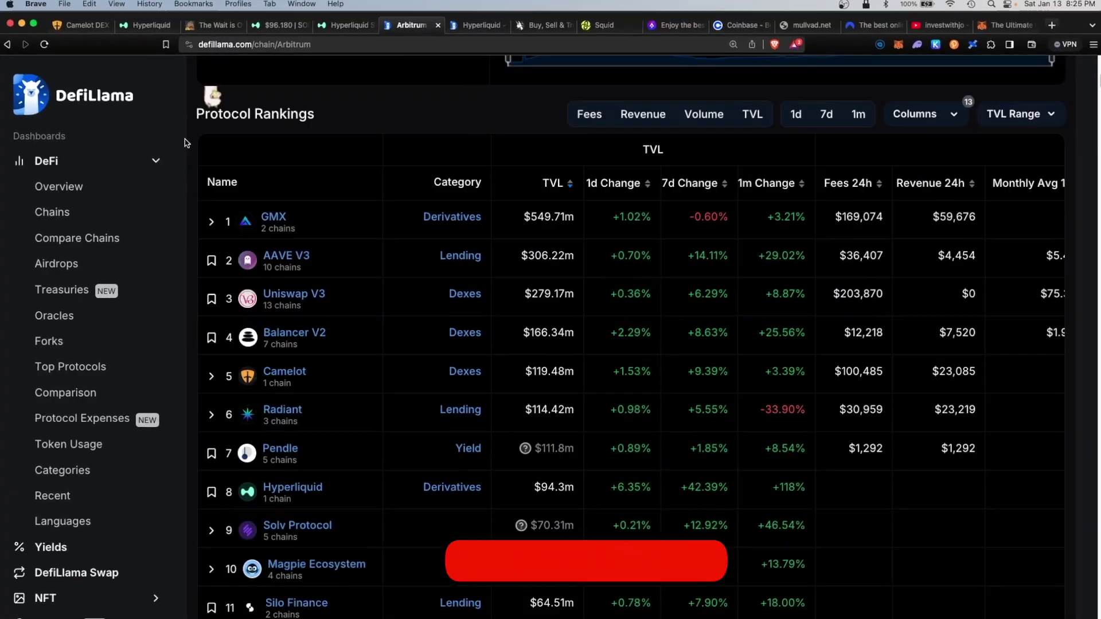
- Scroll DefiLlama's Arbitrum table down to Hyperliquid and highlight its $94.3m TVL
{"action": "scroll", "coordinate": [401, 253], "scroll_direction": "down", "scroll_amount": 3}
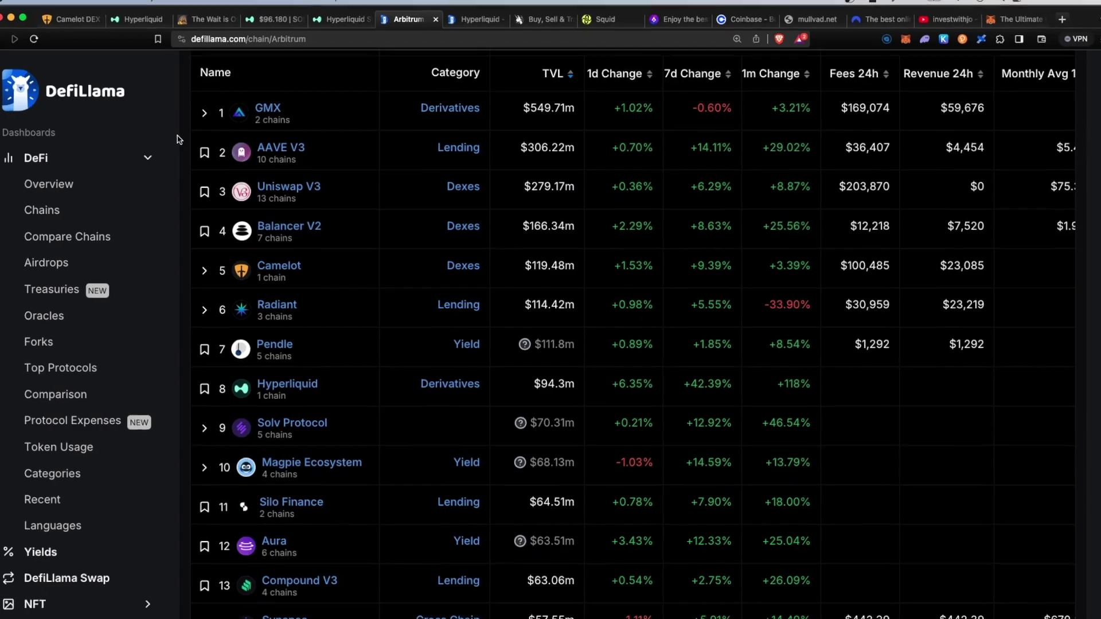
{"action": "left_click_drag", "start_coordinate": [510, 311], "coordinate": [580, 312]}
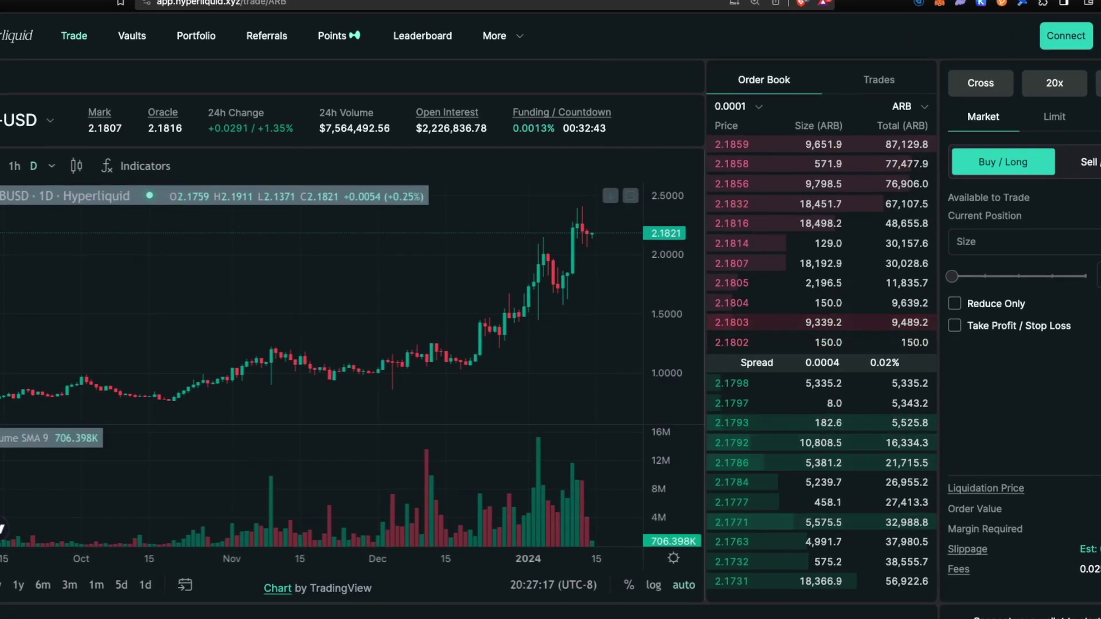
- Browse Hyperliquid's Vaults list and trader Leaderboard, then launch the app from hyperliquid.xyz
{"action": "left_click", "coordinate": [132, 36]}
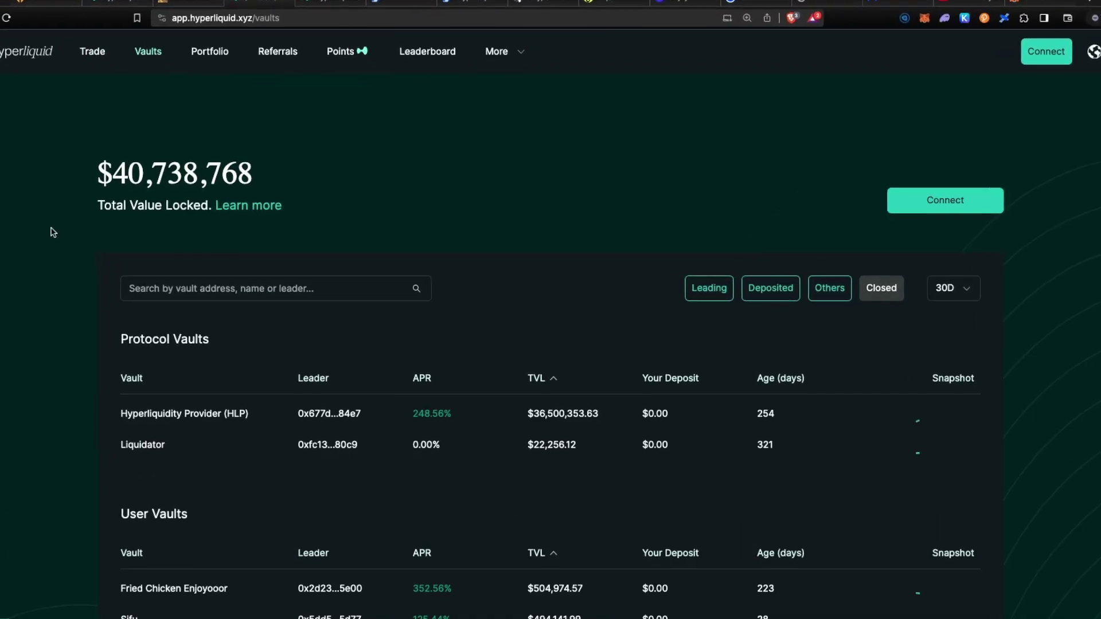
{"action": "left_click", "coordinate": [433, 65]}
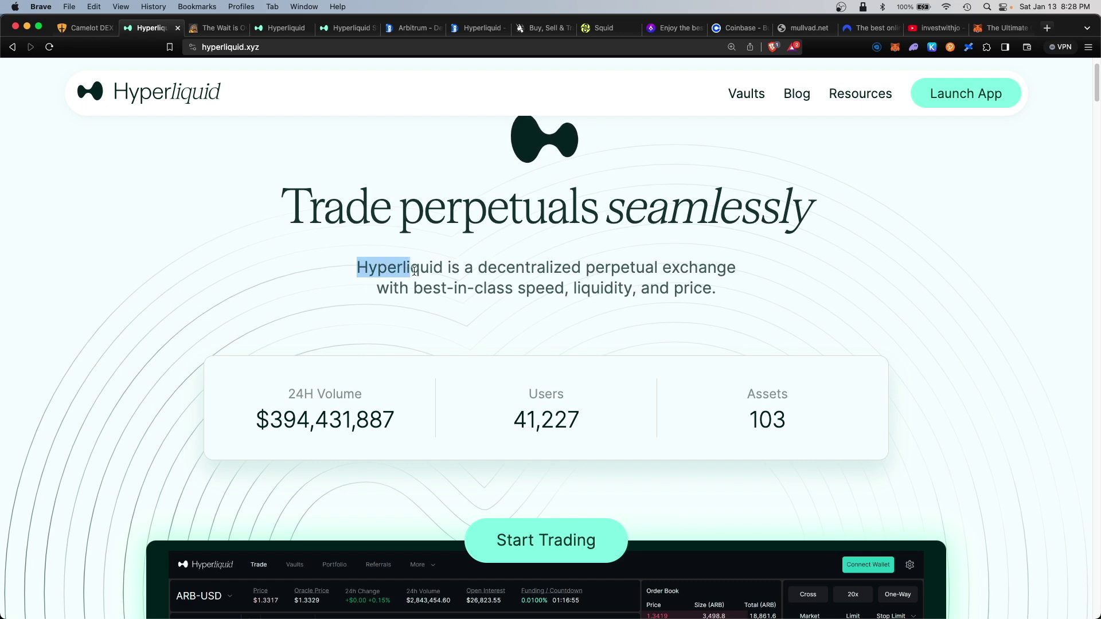
{"action": "left_click", "coordinate": [753, 267]}
{"action": "scroll", "coordinate": [754, 344], "scroll_direction": "down", "scroll_amount": 2}
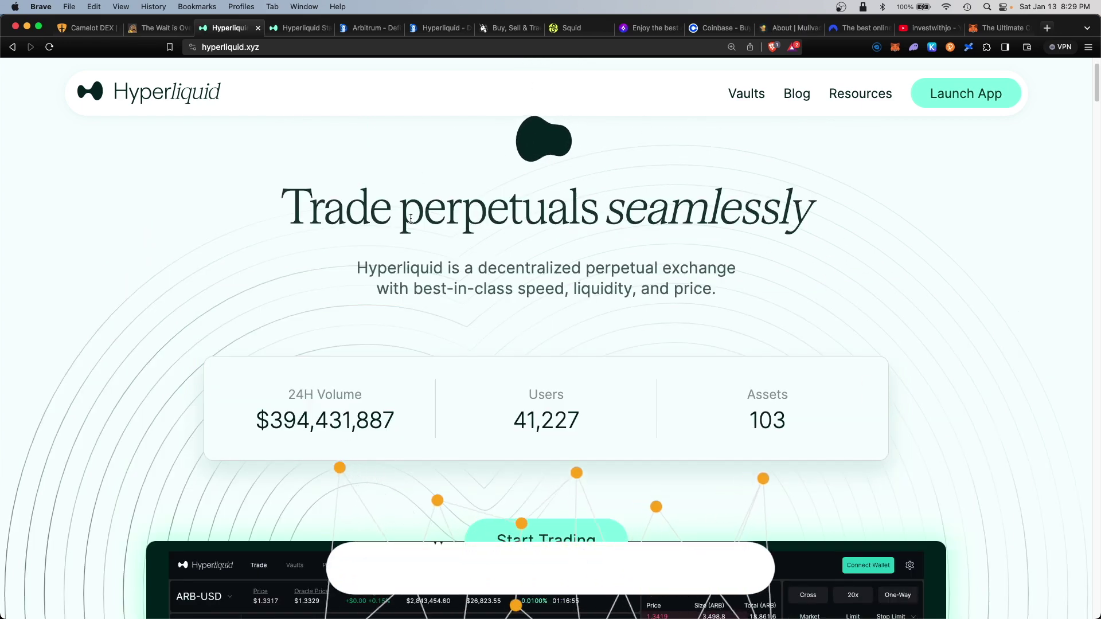
{"action": "left_click", "coordinate": [966, 94]}
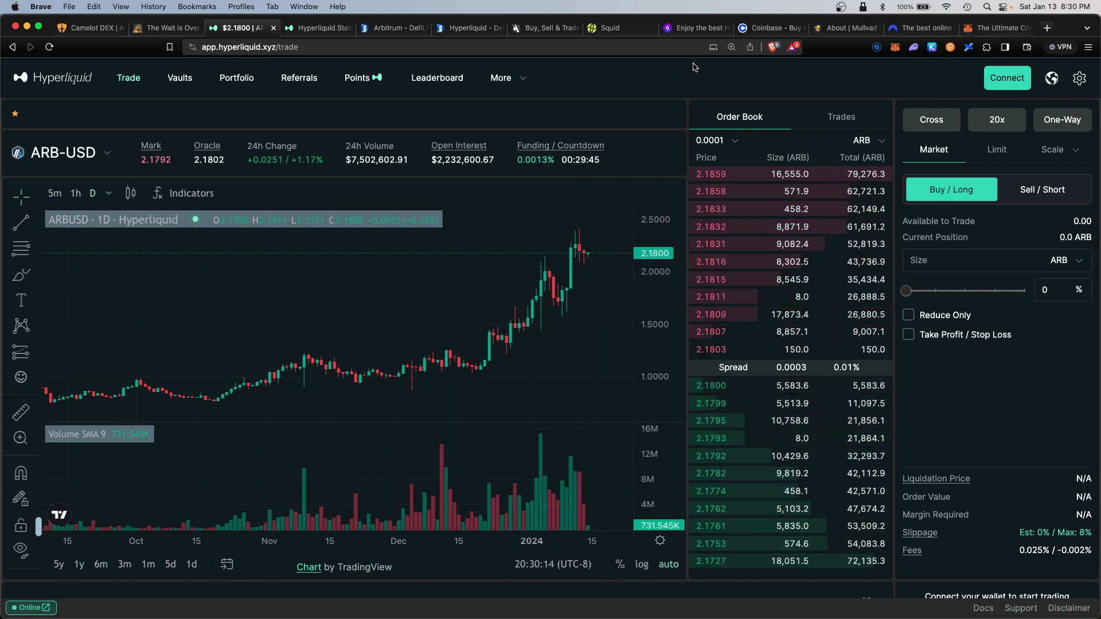
- Confirm the VPN is active on the Mullvad and NordVPN tabs, then return to Hyperliquid
{"action": "left_click", "coordinate": [831, 30]}
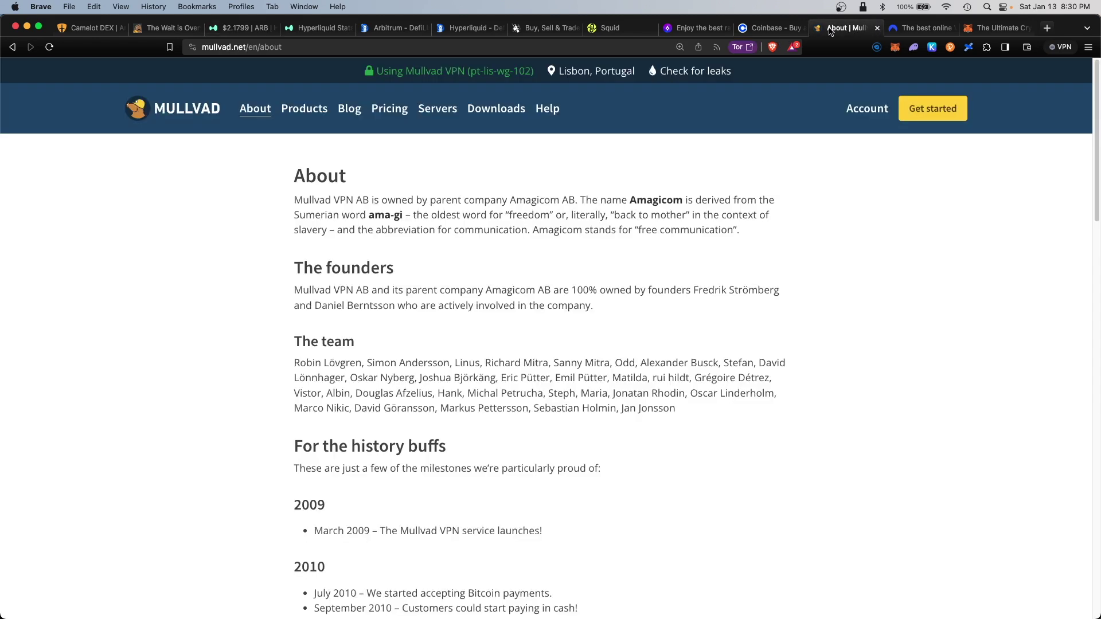
{"action": "left_click", "coordinate": [918, 26]}
{"action": "key", "text": "super+3"}
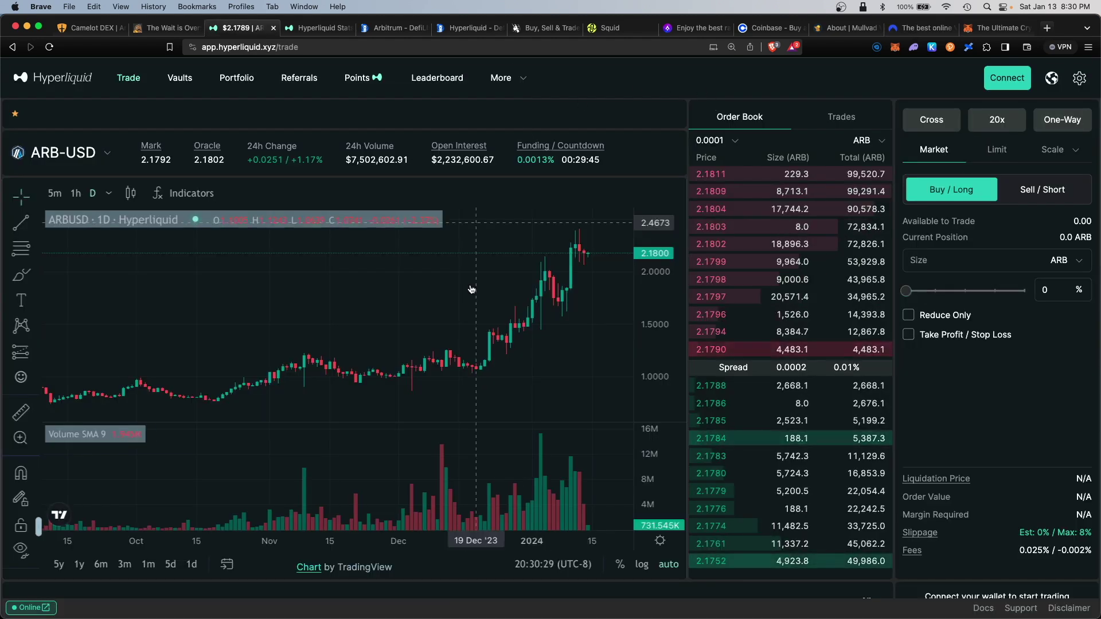
- Connect the MetaMask wallet to Hyperliquid on the Arbitrum One network
{"action": "left_click", "coordinate": [998, 86]}
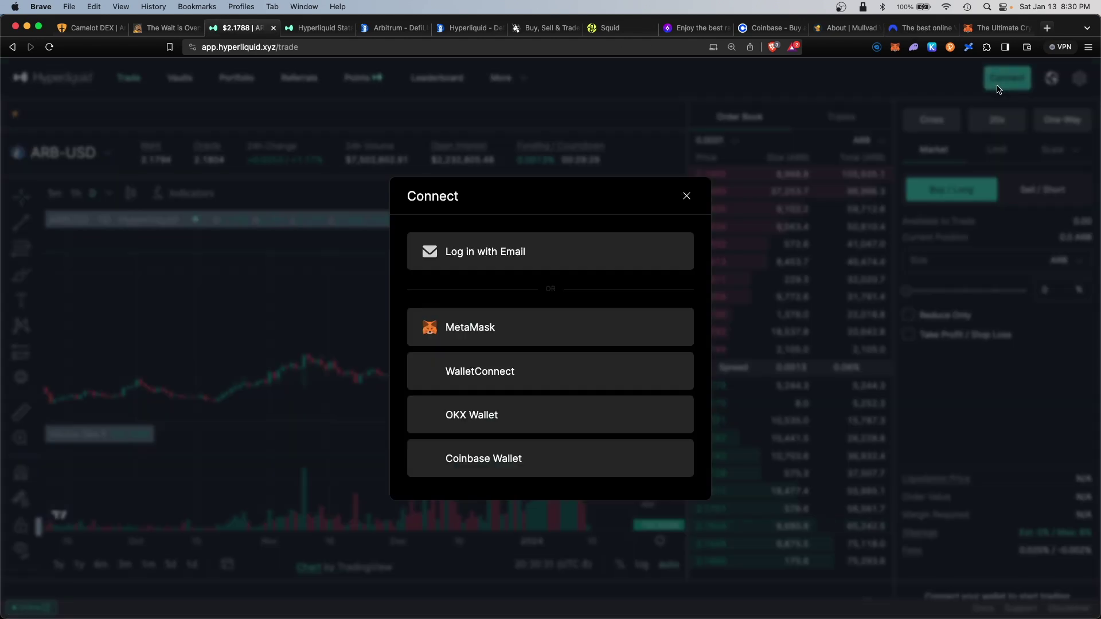
{"action": "left_click", "coordinate": [505, 326]}
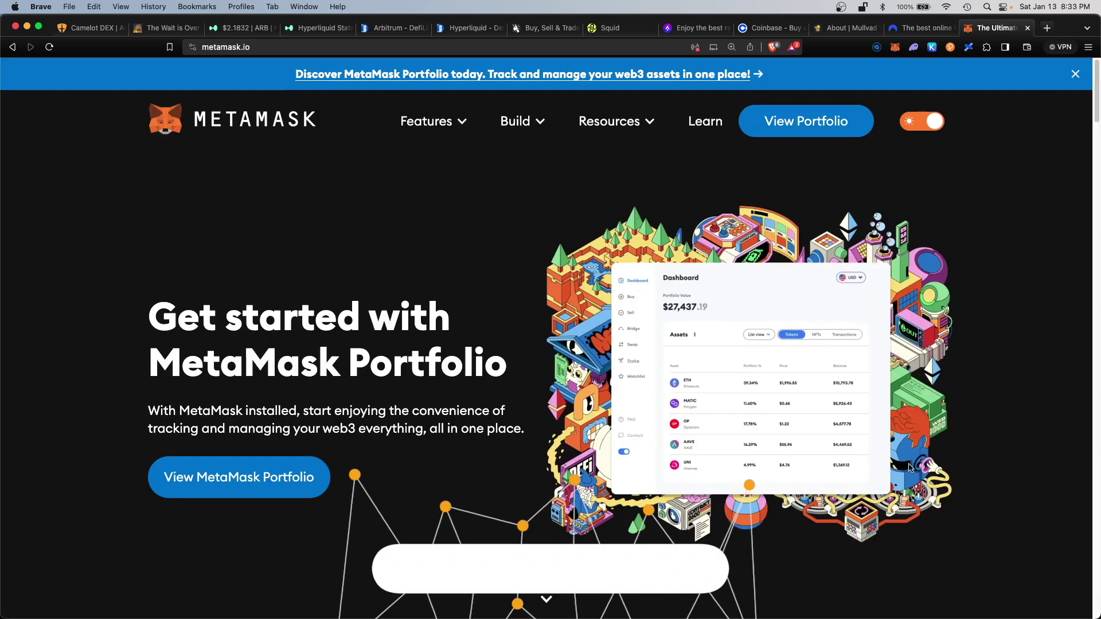
{"action": "left_click", "coordinate": [895, 47]}
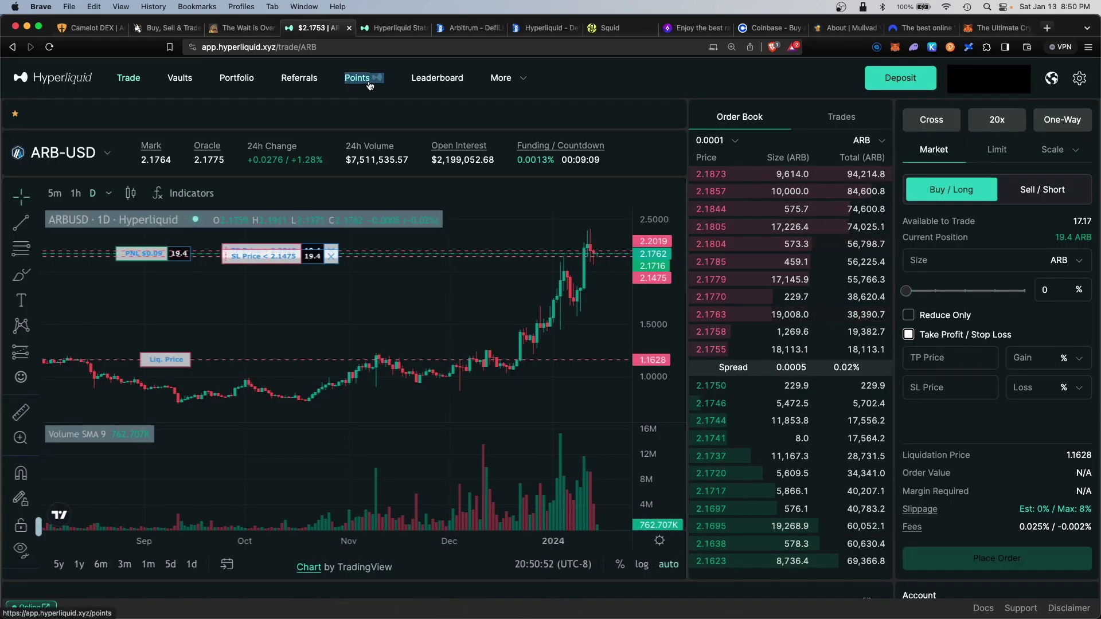
{"action": "right_click", "coordinate": [370, 85]}
- Open the Points page in a new tab, which shows 0 points and Wood league
{"action": "left_click", "coordinate": [401, 84]}
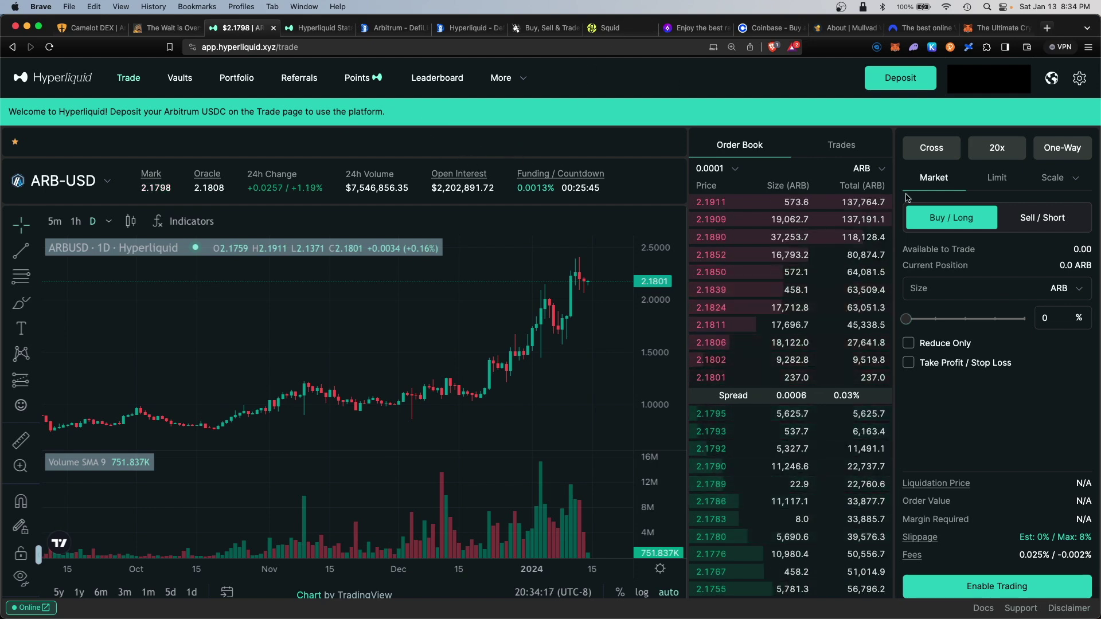
- Bring up the USDC deposit with 21.00 available, then view Camelot's ARB-to-USDC swap
{"action": "left_click", "coordinate": [903, 81]}
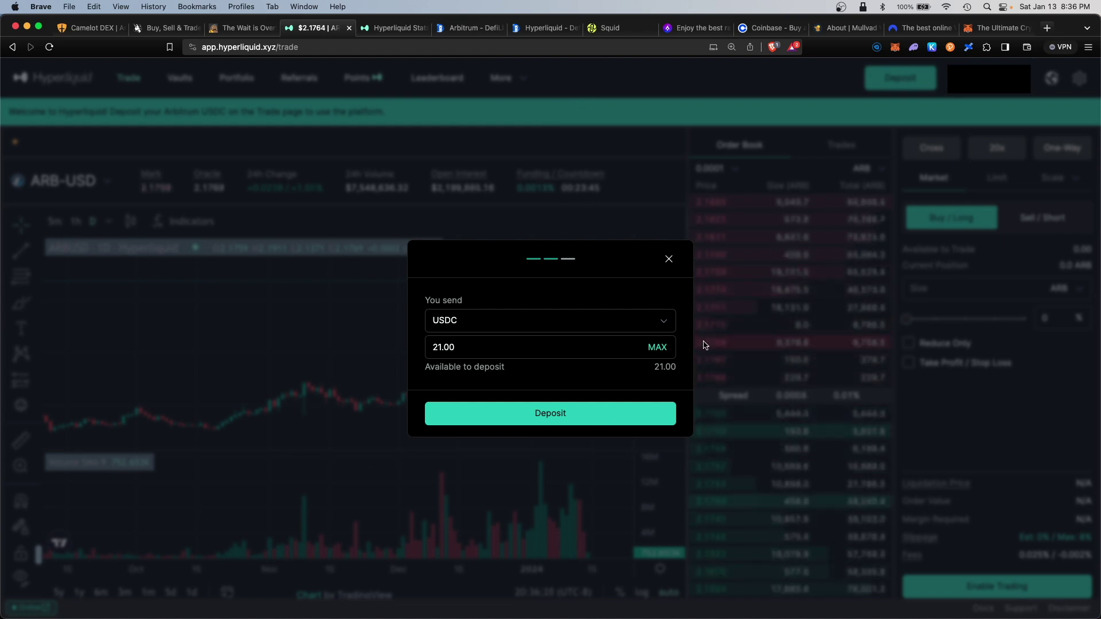
{"action": "left_click", "coordinate": [91, 27]}
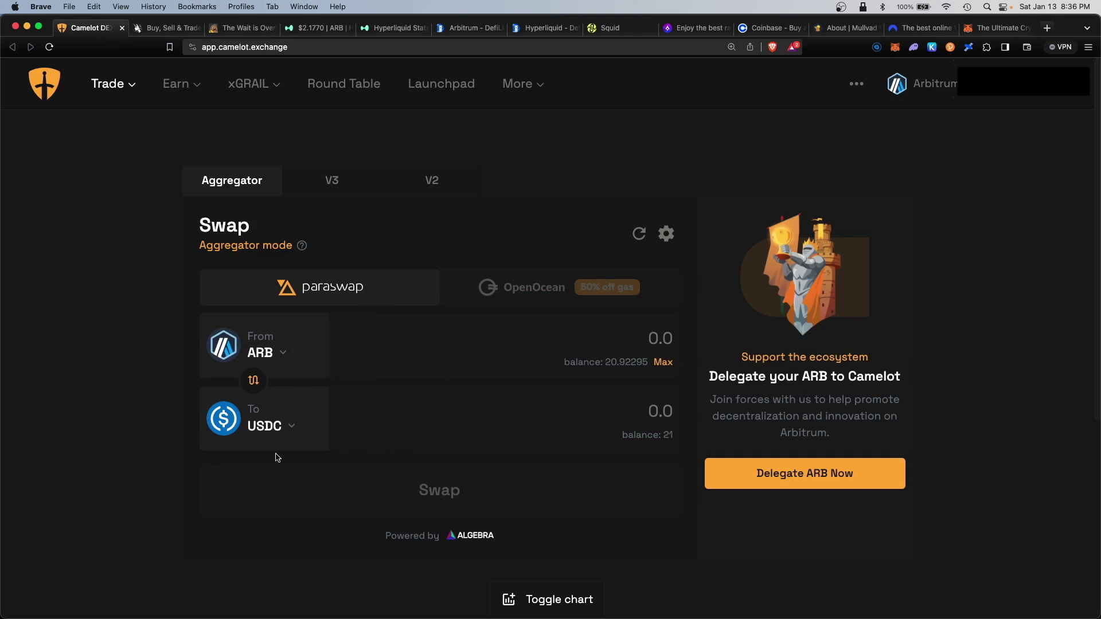
- Compare Uniswap's ARB-to-USDC swap, then move on to the Coinbase home page
{"action": "left_click", "coordinate": [168, 27]}
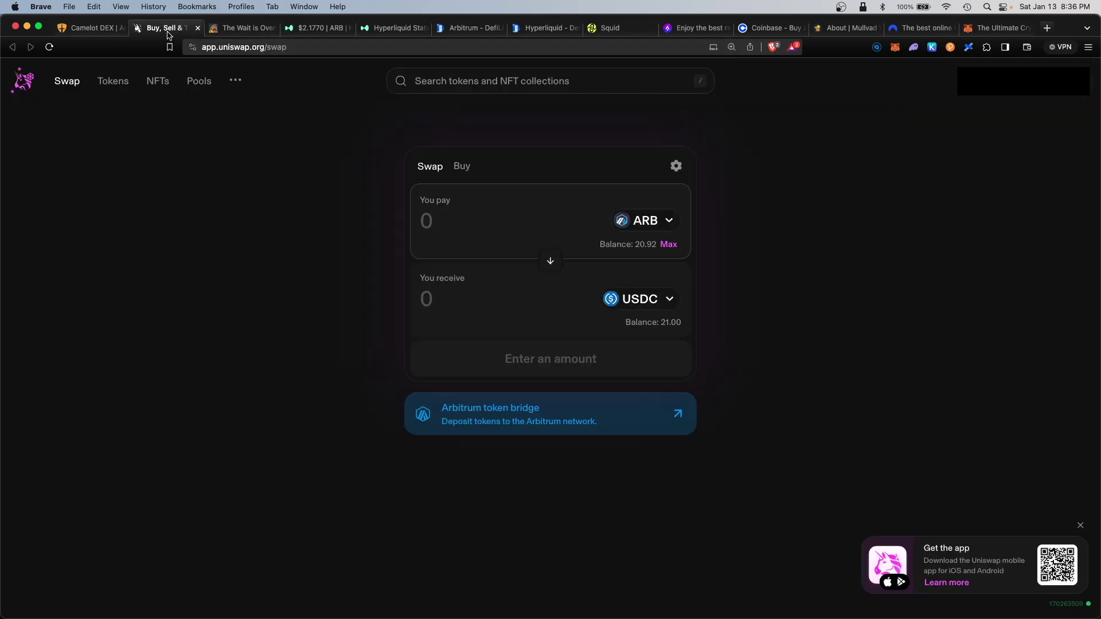
{"action": "left_click", "coordinate": [770, 27]}
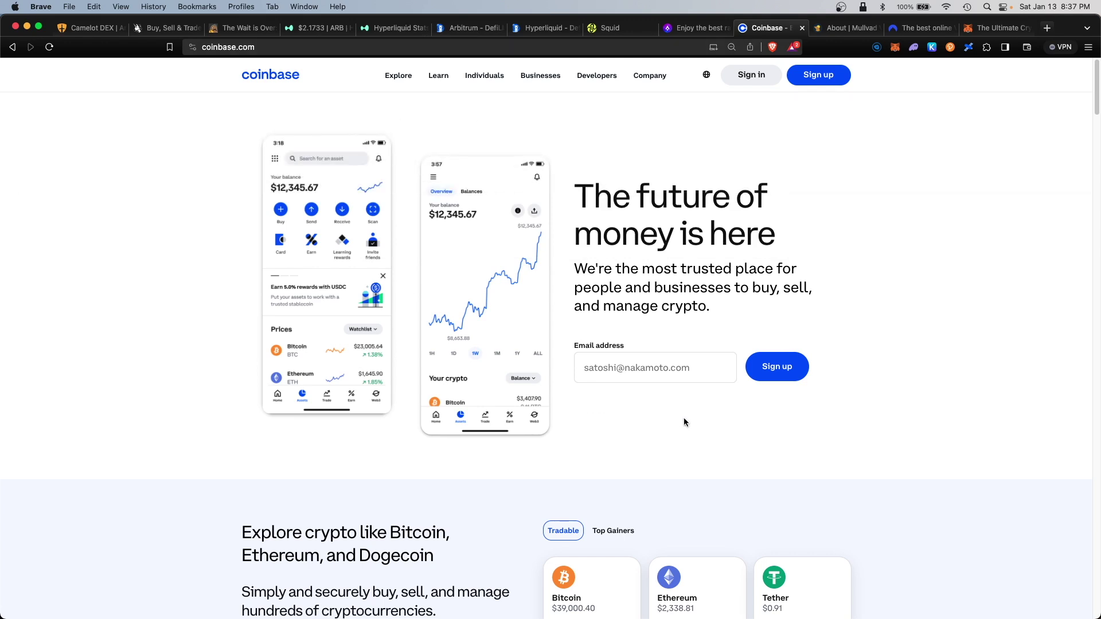
- Check the wallet's ETH and ARB balances in MetaMask, then return to the Hyperliquid deposit
{"action": "left_click", "coordinate": [896, 48]}
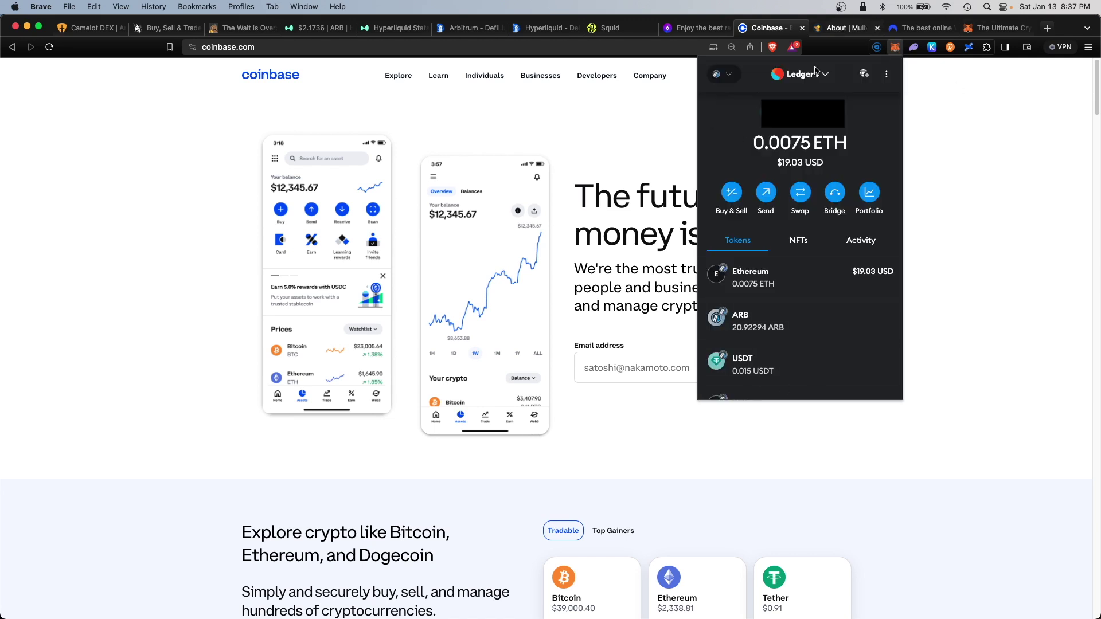
{"action": "left_click", "coordinate": [711, 311]}
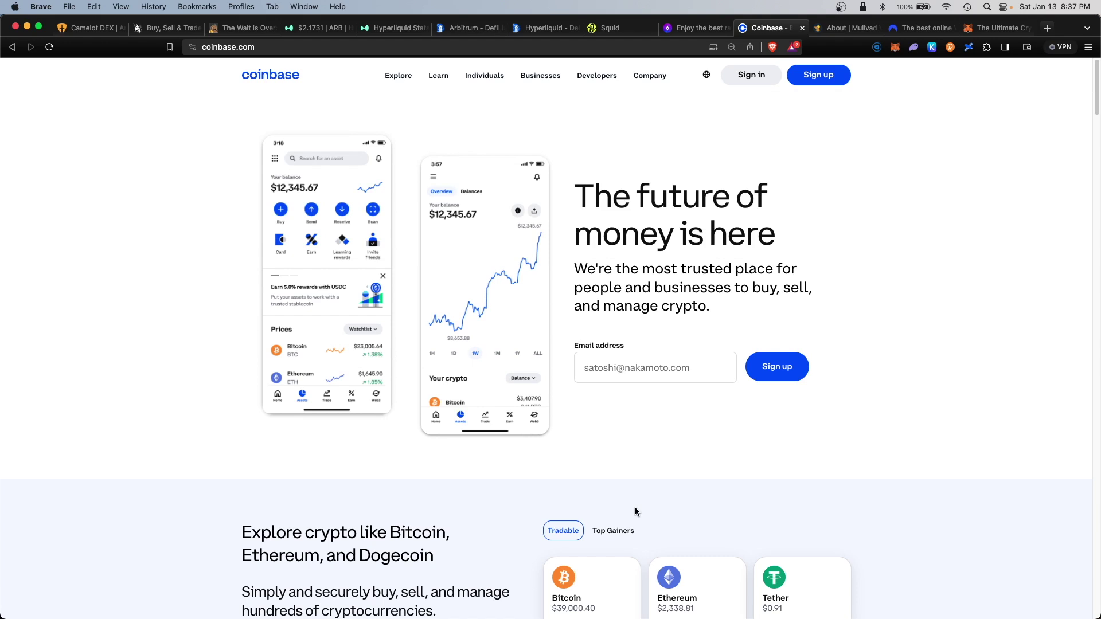
{"action": "key", "text": "super+4"}
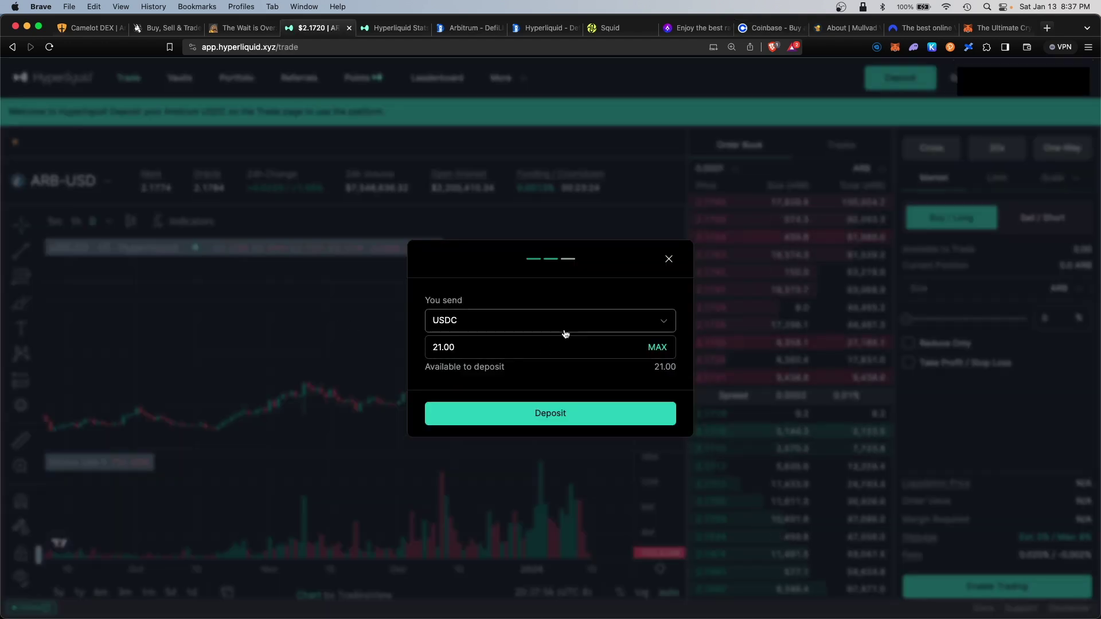
- Deposit 21.00 USDC into Hyperliquid and highlight the resulting 21.00 available to trade
{"action": "left_click", "coordinate": [580, 424]}
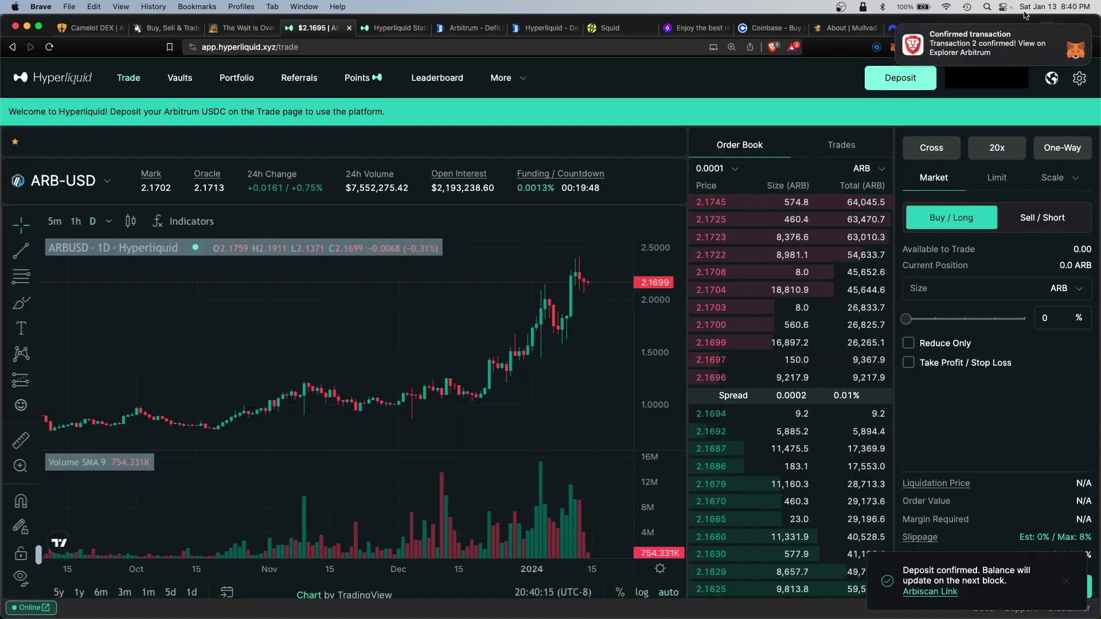
{"action": "double_click", "coordinate": [1086, 221]}
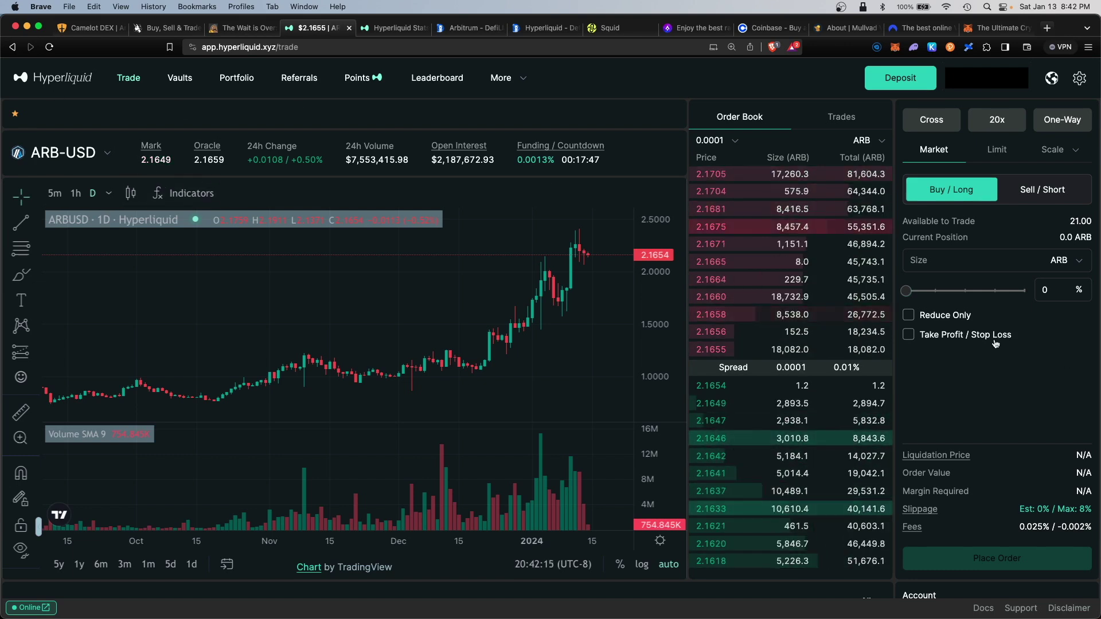
- Look through the market list, then close it to stay on ARB-USD
{"action": "left_click", "coordinate": [104, 156]}
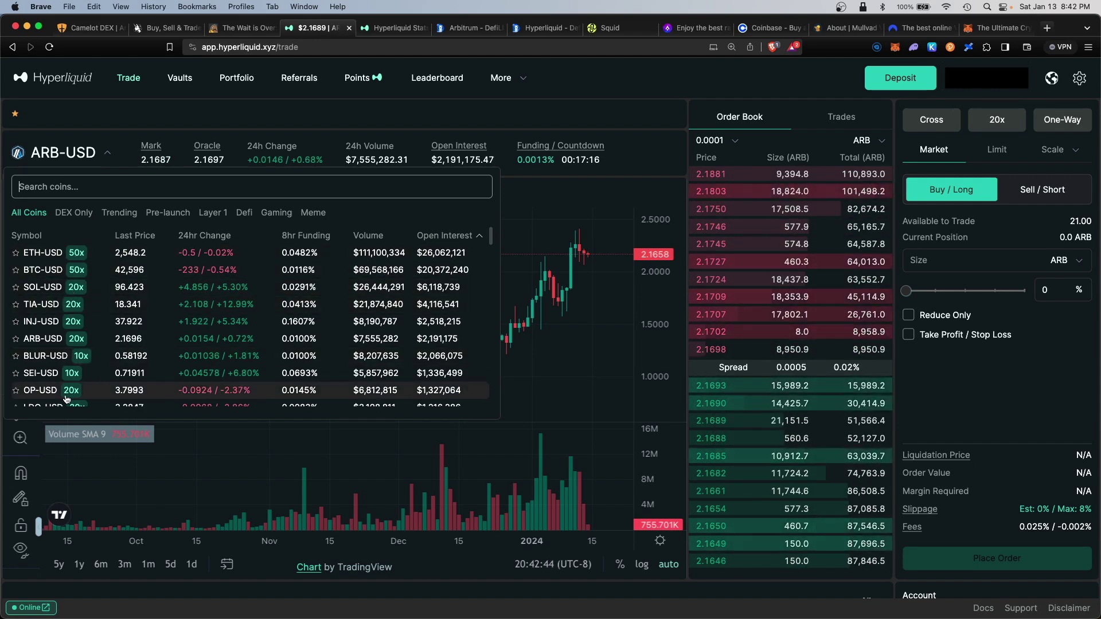
{"action": "key", "text": "Escape"}
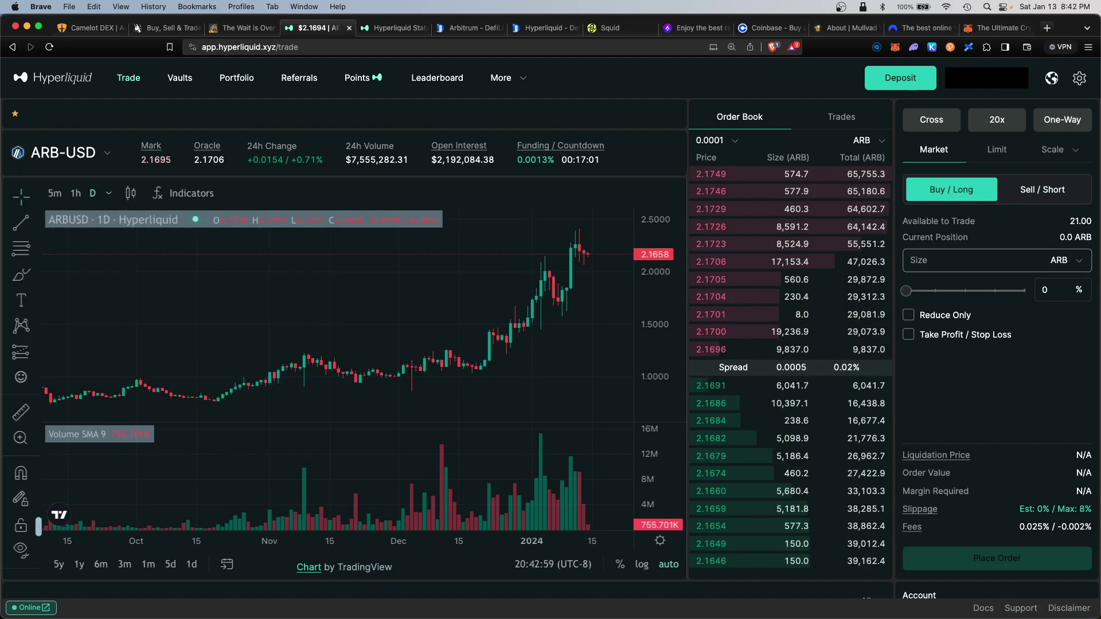
- Set the ARB long size to 10%, giving 19.4 ARB worth $42.03 at 20x
{"action": "left_click_drag", "start_coordinate": [906, 291], "coordinate": [918, 292]}
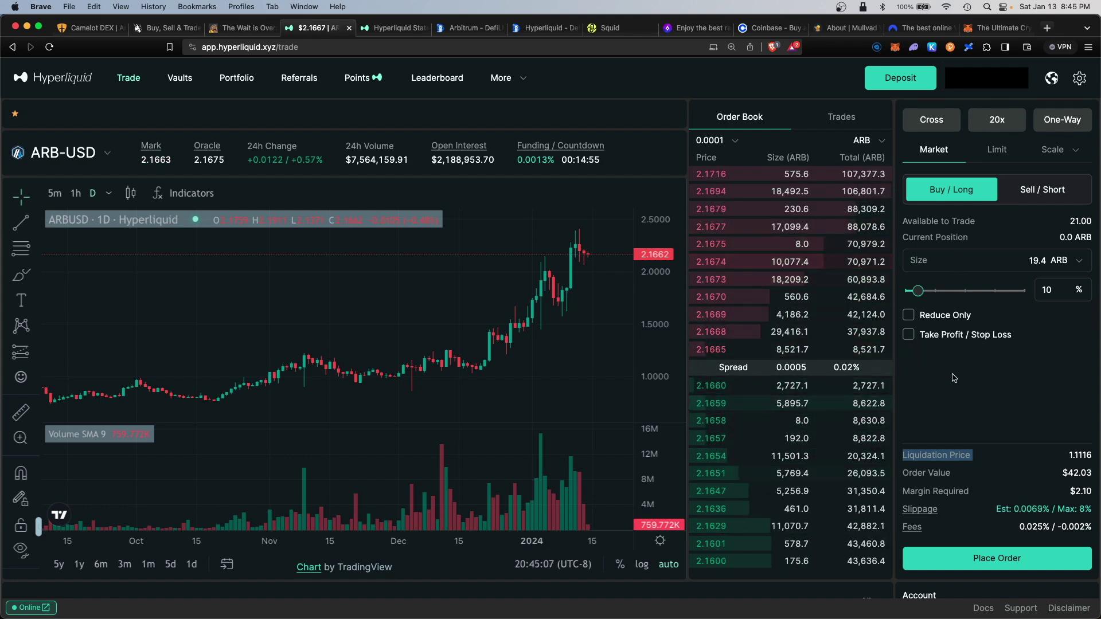
- Enable TP/SL with 25% gain and 25% loss, then submit the ARB long for confirmation
{"action": "left_click", "coordinate": [909, 335]}
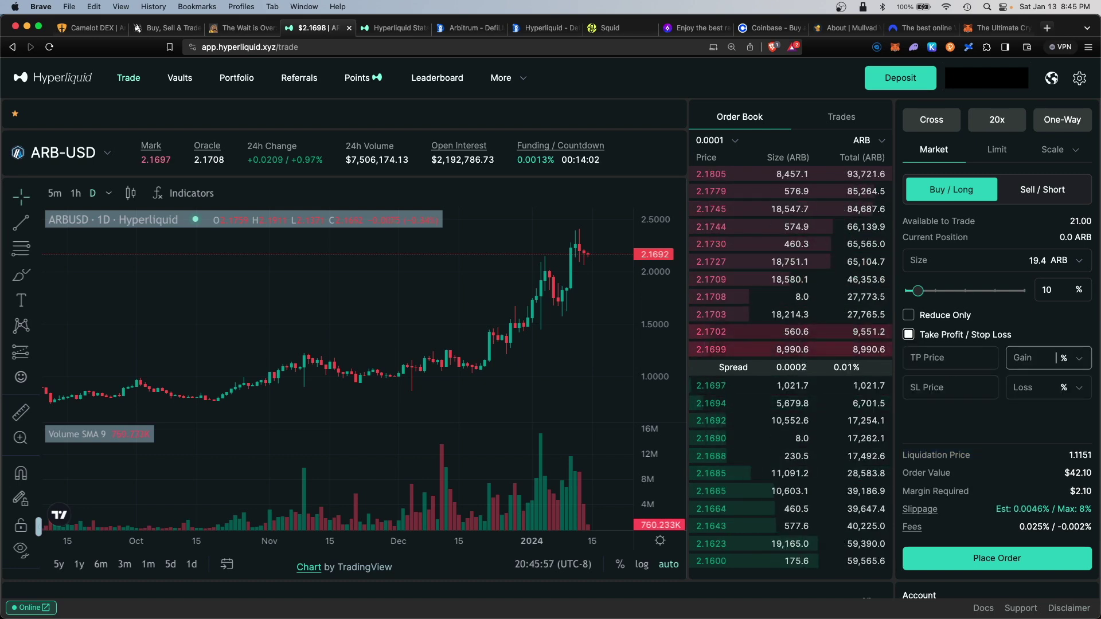
{"action": "type", "text": "25"}
{"action": "left_click", "coordinate": [994, 360]}
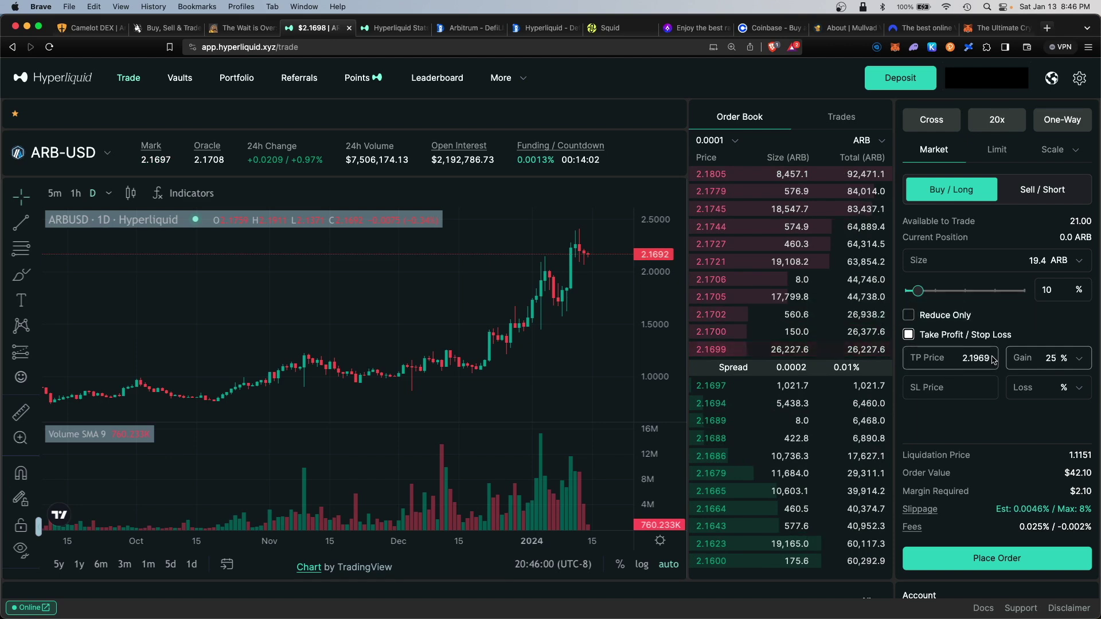
{"action": "left_click", "coordinate": [1038, 387]}
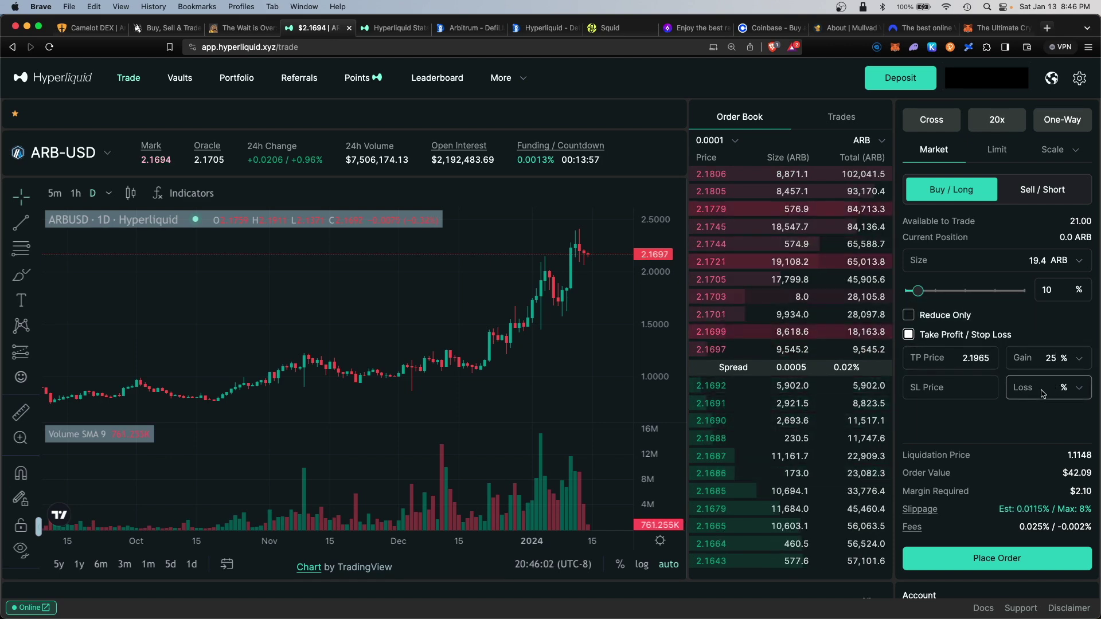
{"action": "type", "text": "25"}
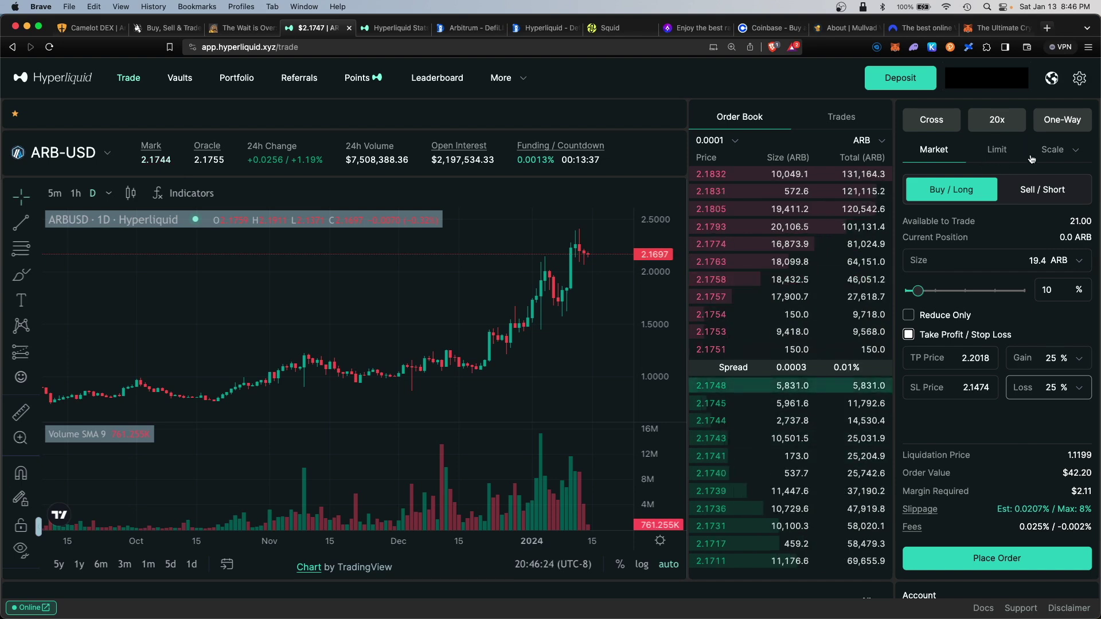
{"action": "left_click", "coordinate": [996, 558]}
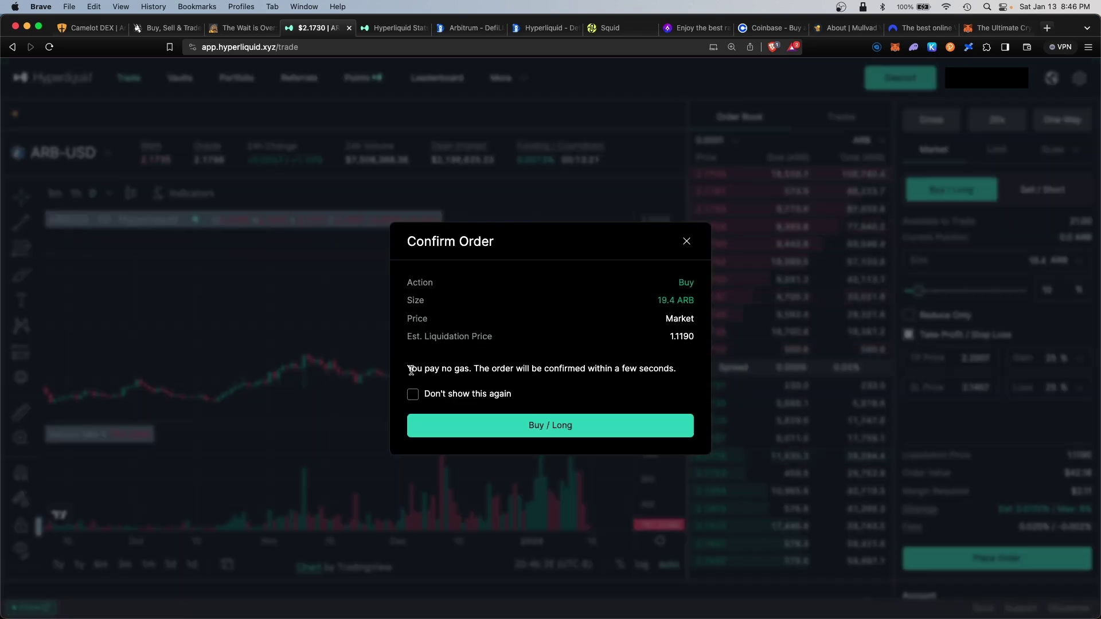
- Confirm the 19.4 ARB market buy and check the new position at entry 2.1716
{"action": "left_click_drag", "start_coordinate": [411, 370], "coordinate": [558, 426]}
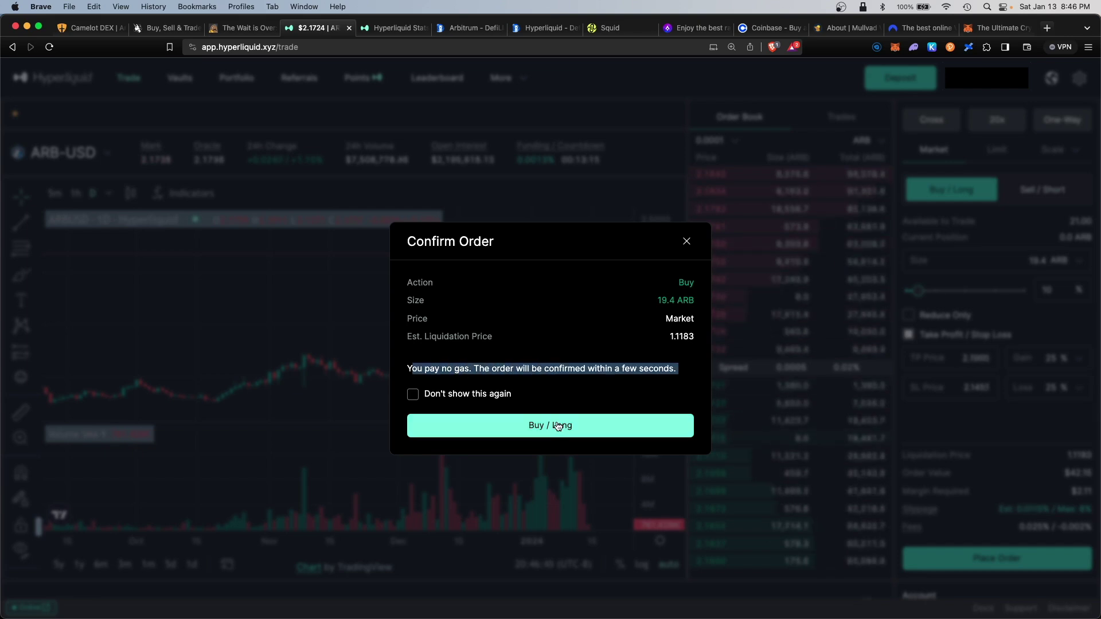
{"action": "left_click", "coordinate": [553, 431]}
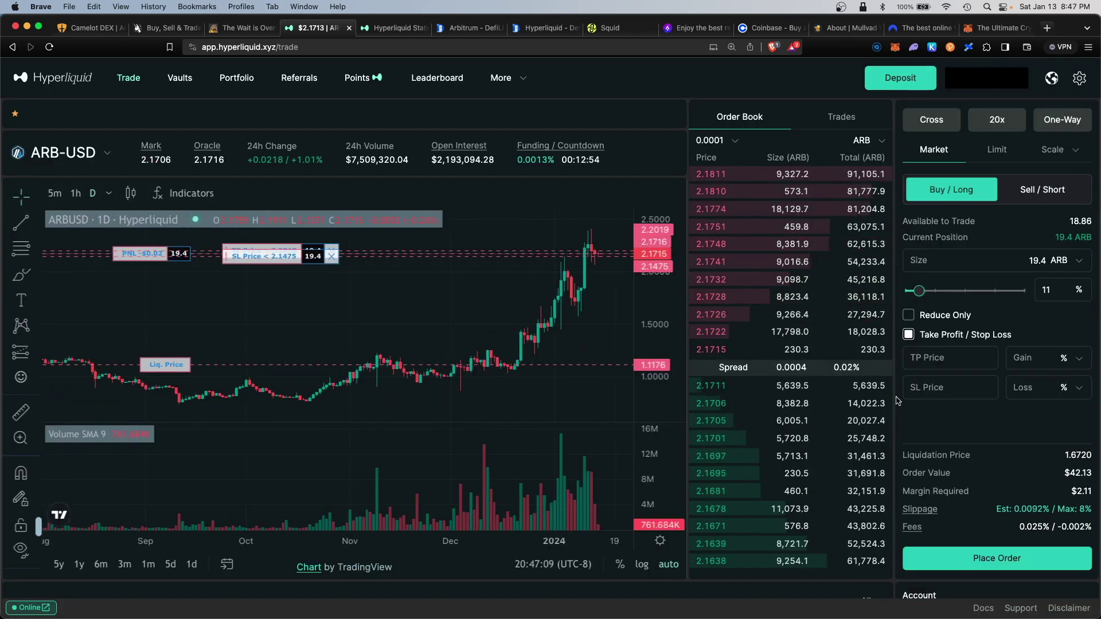
{"action": "scroll", "coordinate": [898, 401], "scroll_direction": "down", "scroll_amount": 5}
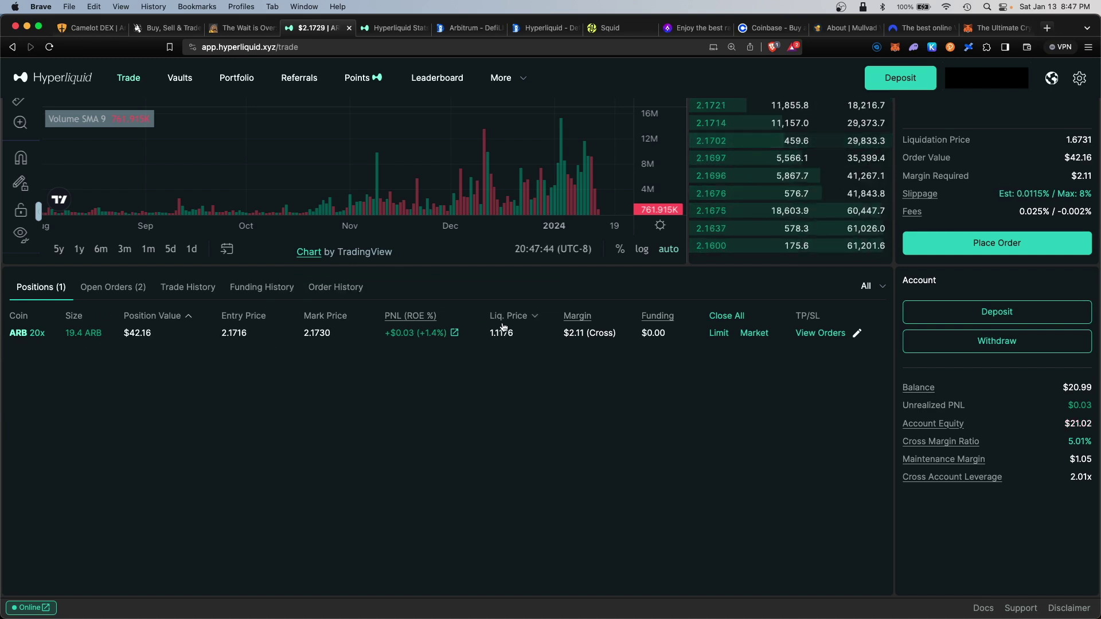
- Check the ARB position's TP/SL without changes, then bring up the coin selector
{"action": "left_click", "coordinate": [856, 334]}
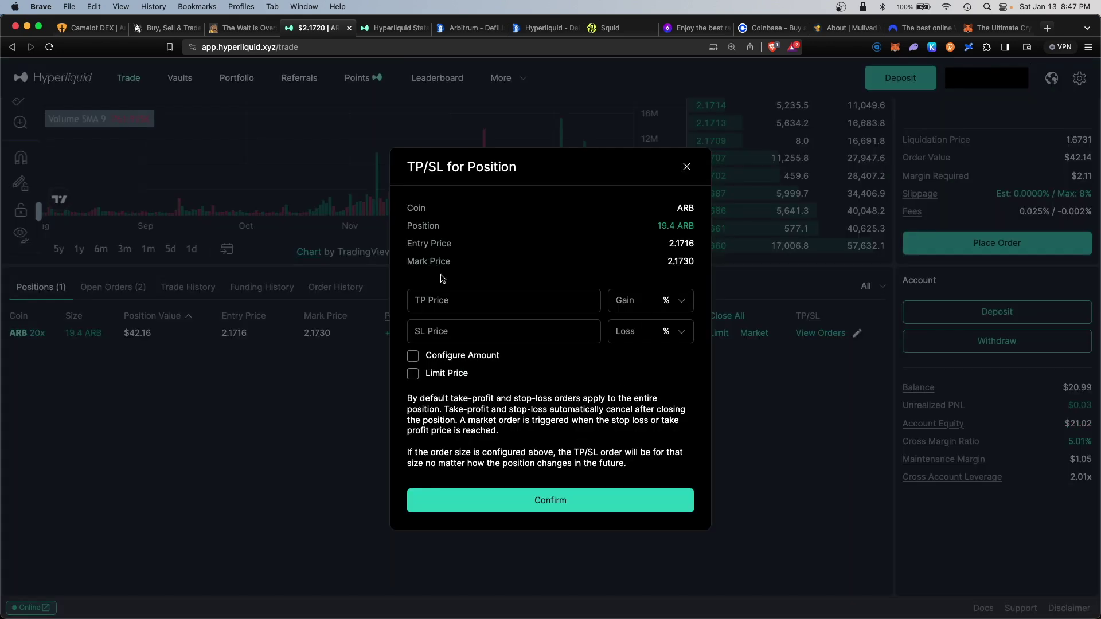
{"action": "left_click", "coordinate": [715, 362]}
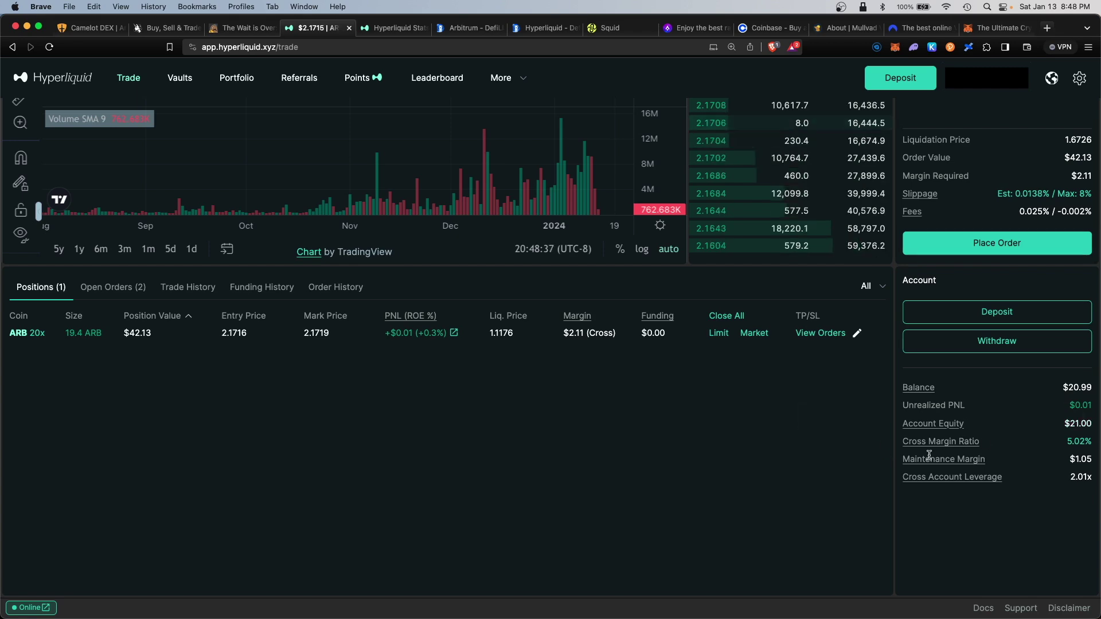
{"action": "scroll", "coordinate": [571, 509], "scroll_direction": "up", "scroll_amount": 5}
{"action": "left_click", "coordinate": [105, 155]}
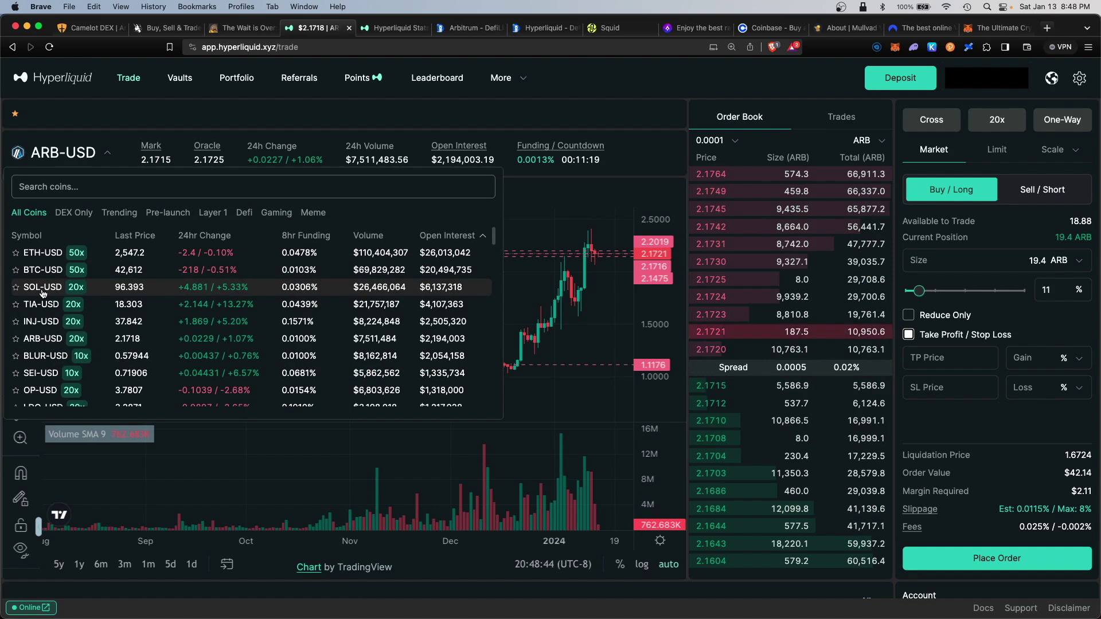
- Switch to SOL-USD and size the long order at 10%, 0.39 SOL
{"action": "left_click", "coordinate": [132, 287]}
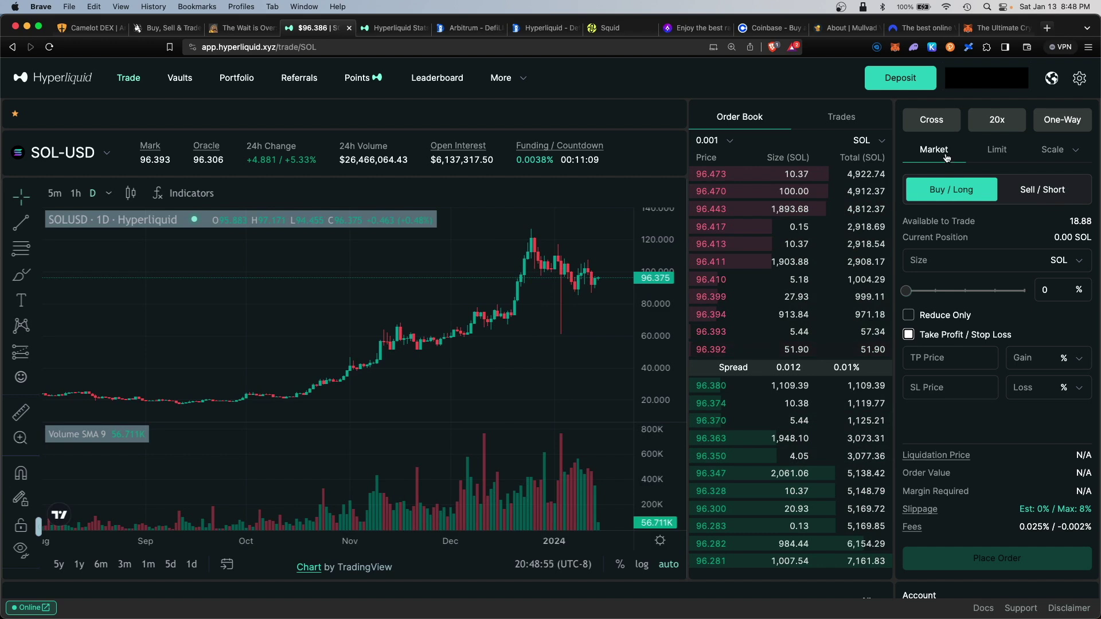
{"action": "left_click", "coordinate": [1045, 260]}
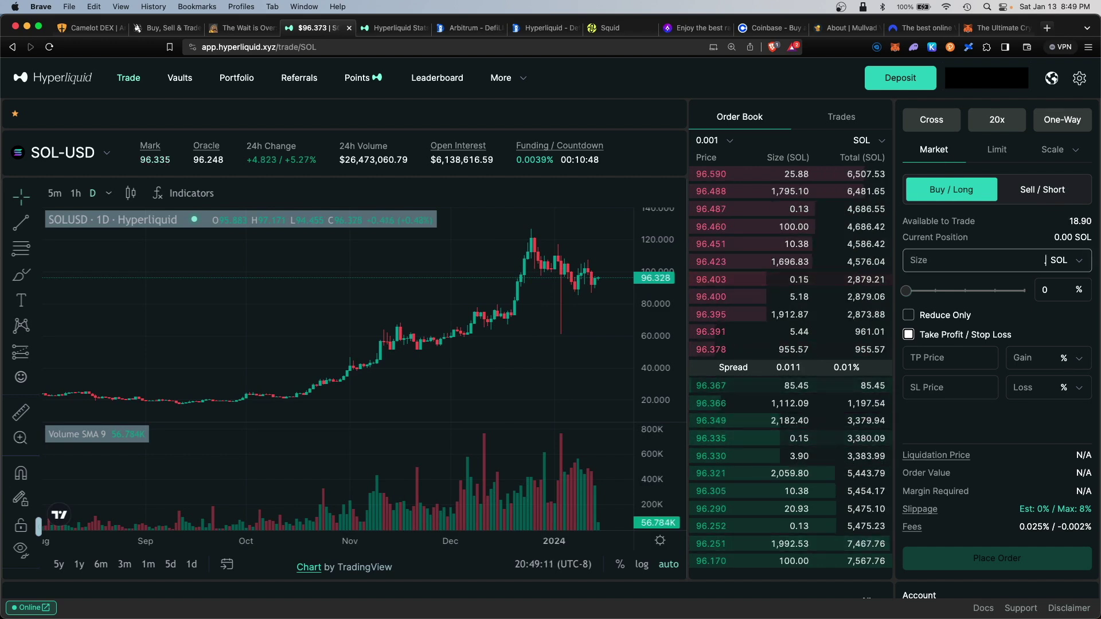
{"action": "type", "text": ".10"}
{"action": "left_click_drag", "start_coordinate": [909, 290], "coordinate": [918, 294]}
- Enter 25% take-profit gain and 20% stop-loss, then place and confirm the SOL long
{"action": "left_click", "coordinate": [1058, 358]}
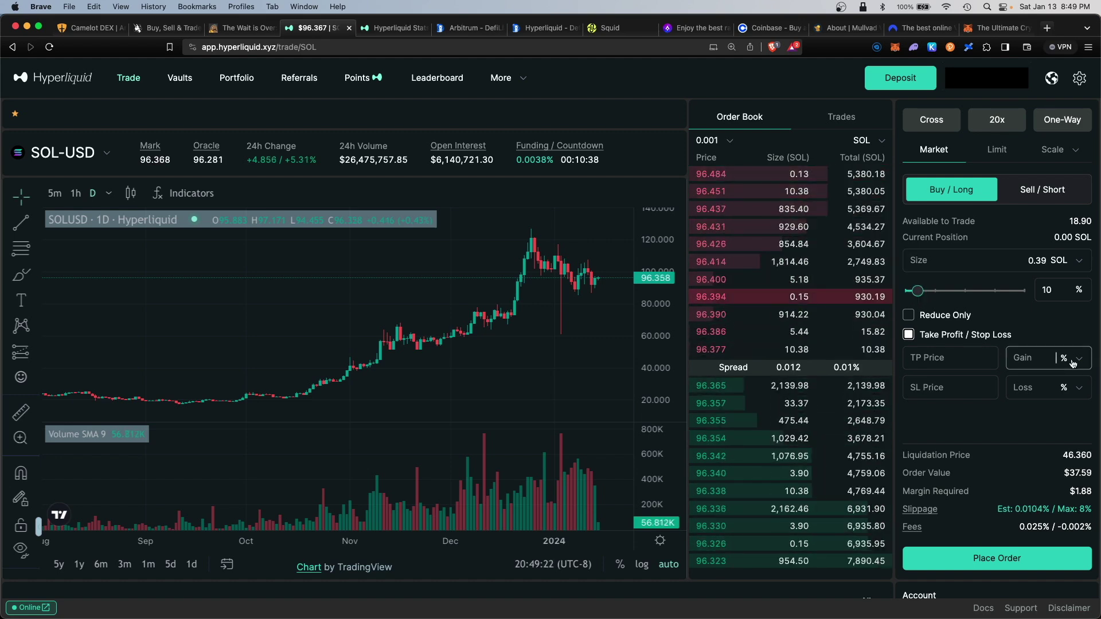
{"action": "type", "text": "25"}
{"action": "left_click", "coordinate": [1031, 389]}
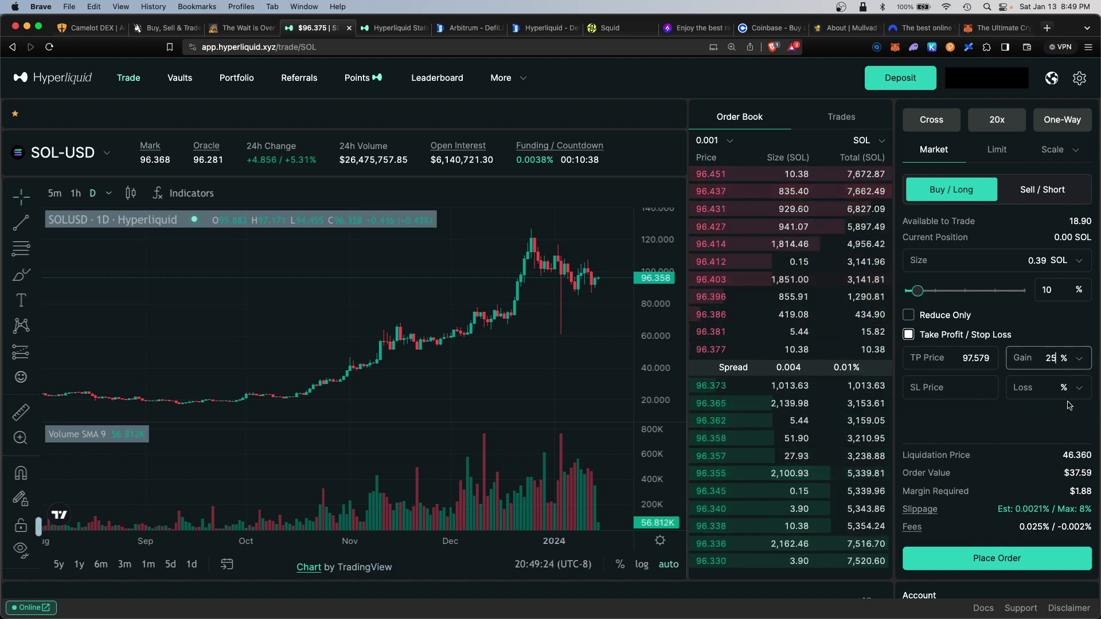
{"action": "type", "text": "20"}
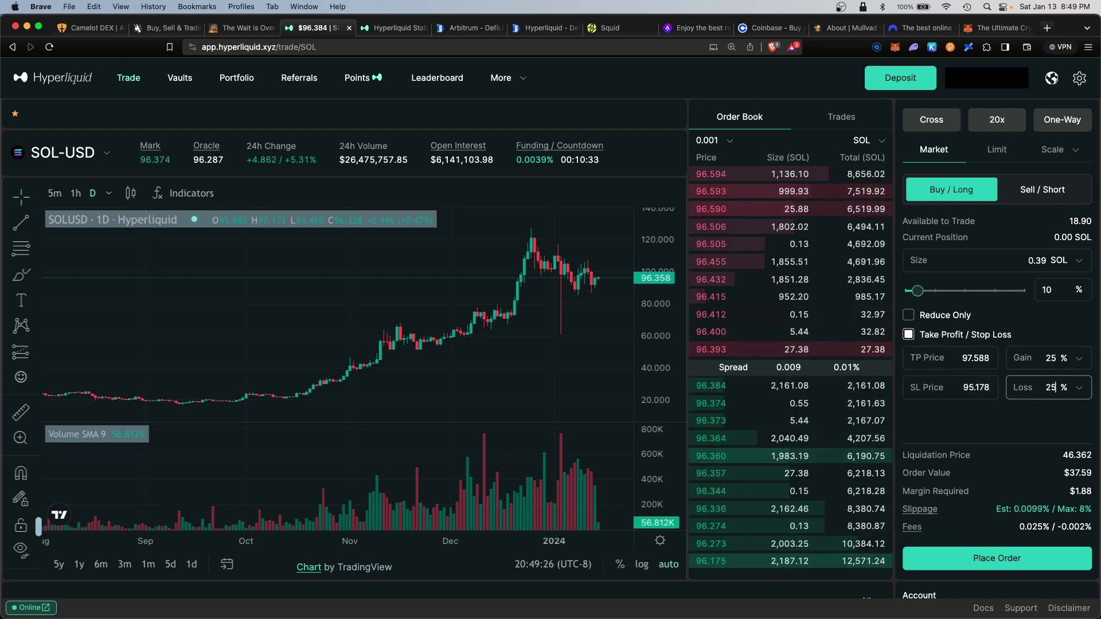
{"action": "left_click", "coordinate": [1006, 556]}
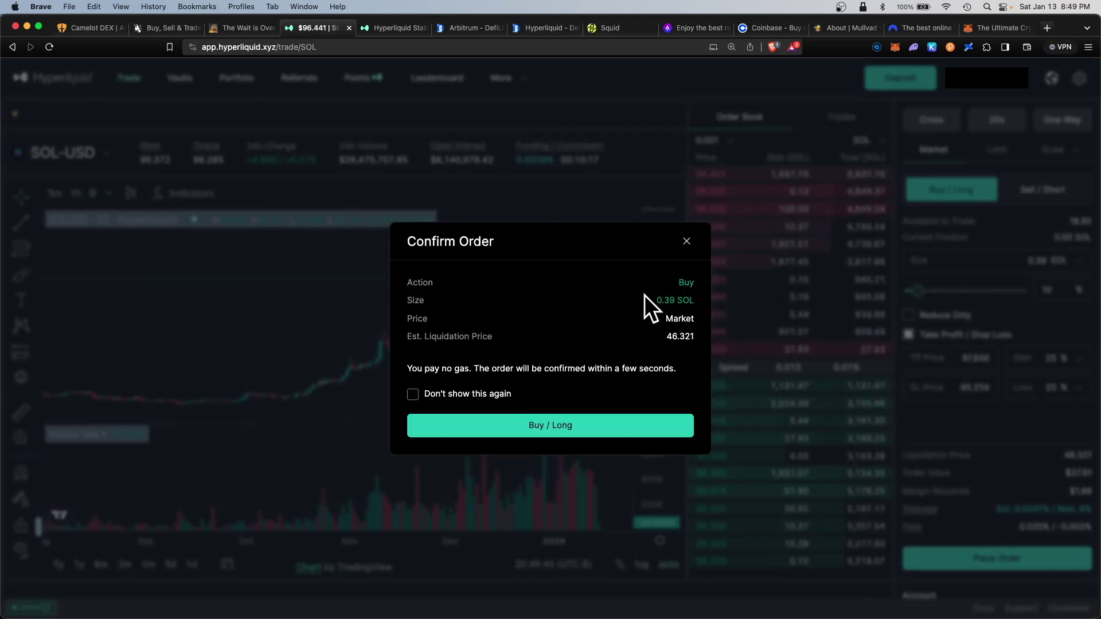
{"action": "left_click", "coordinate": [515, 426]}
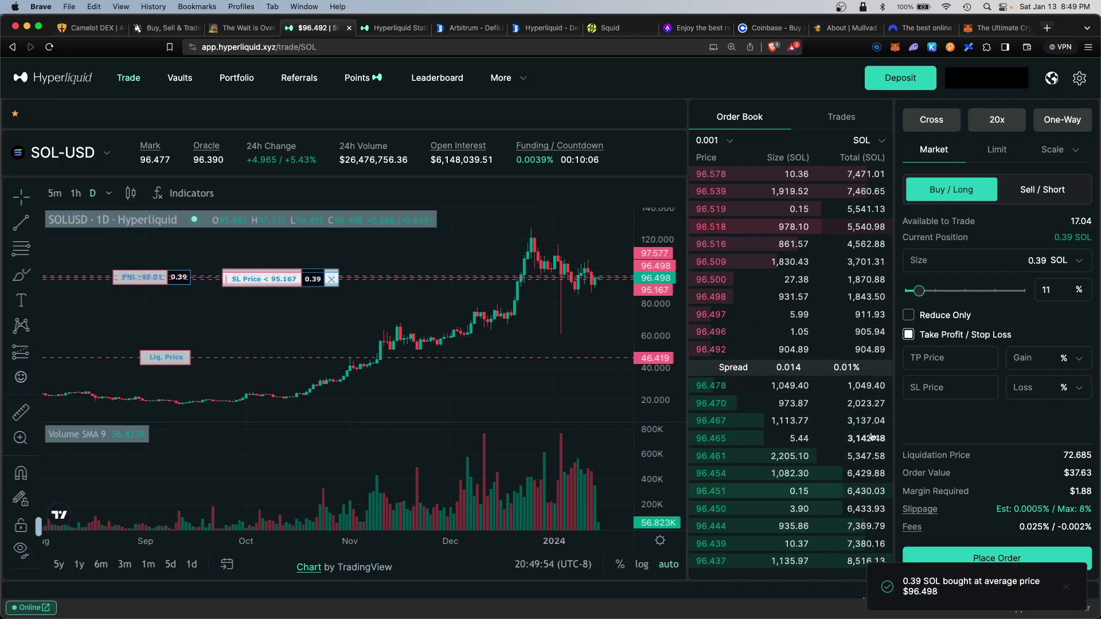
{"action": "scroll", "coordinate": [717, 458], "scroll_direction": "down", "scroll_amount": 5}
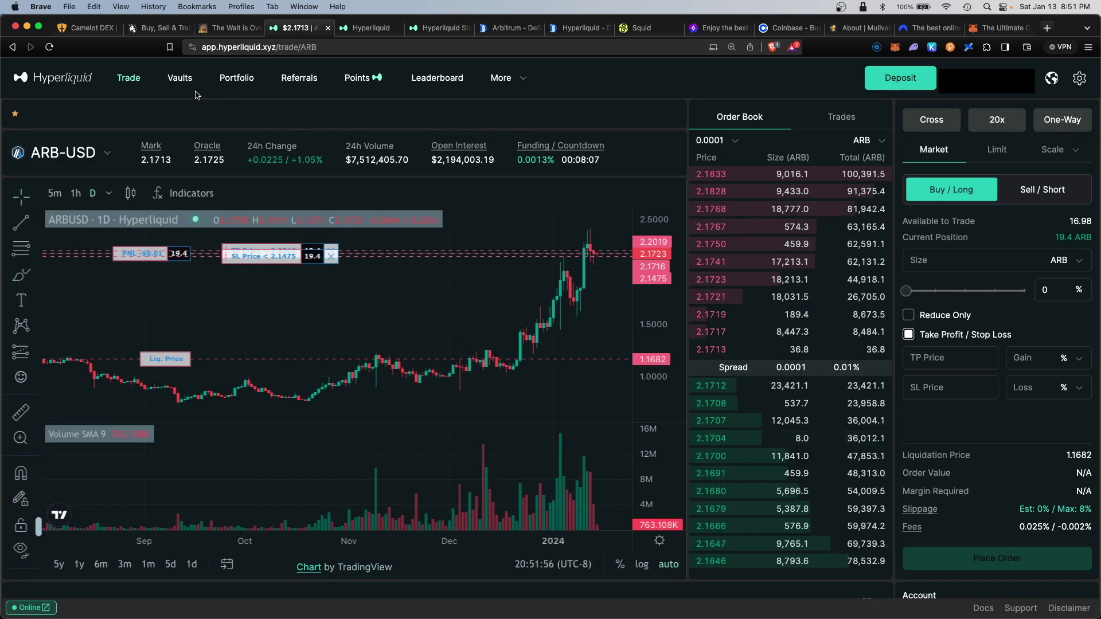
- Browse the Vaults page and open the Hyperliquidity Provider (HLP) vault's details
{"action": "left_click", "coordinate": [180, 78]}
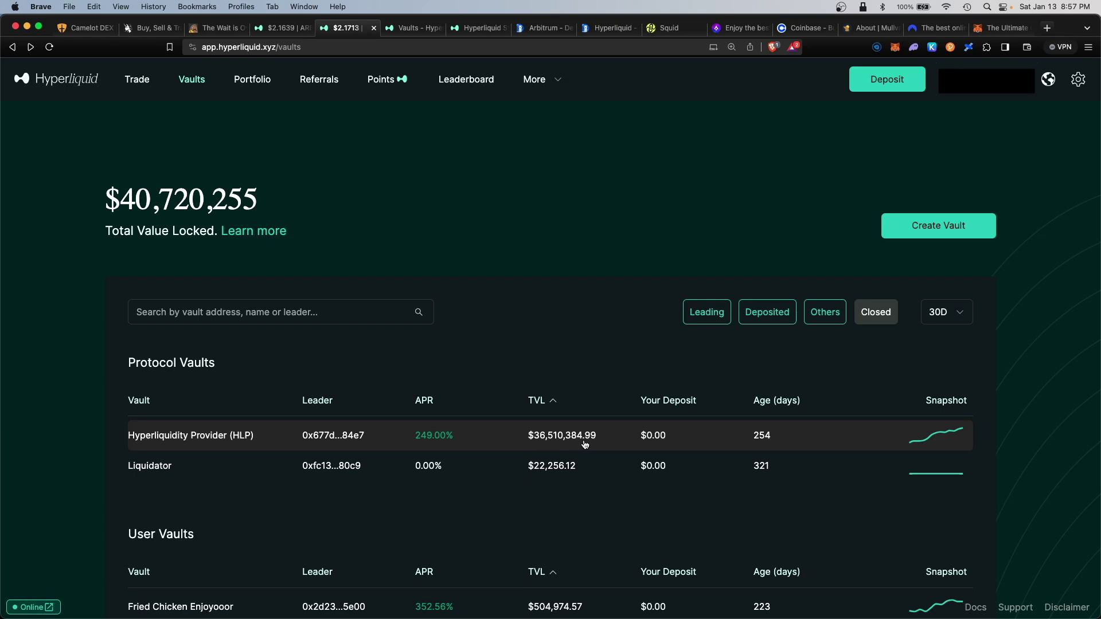
{"action": "scroll", "coordinate": [584, 444], "scroll_direction": "down", "scroll_amount": 5}
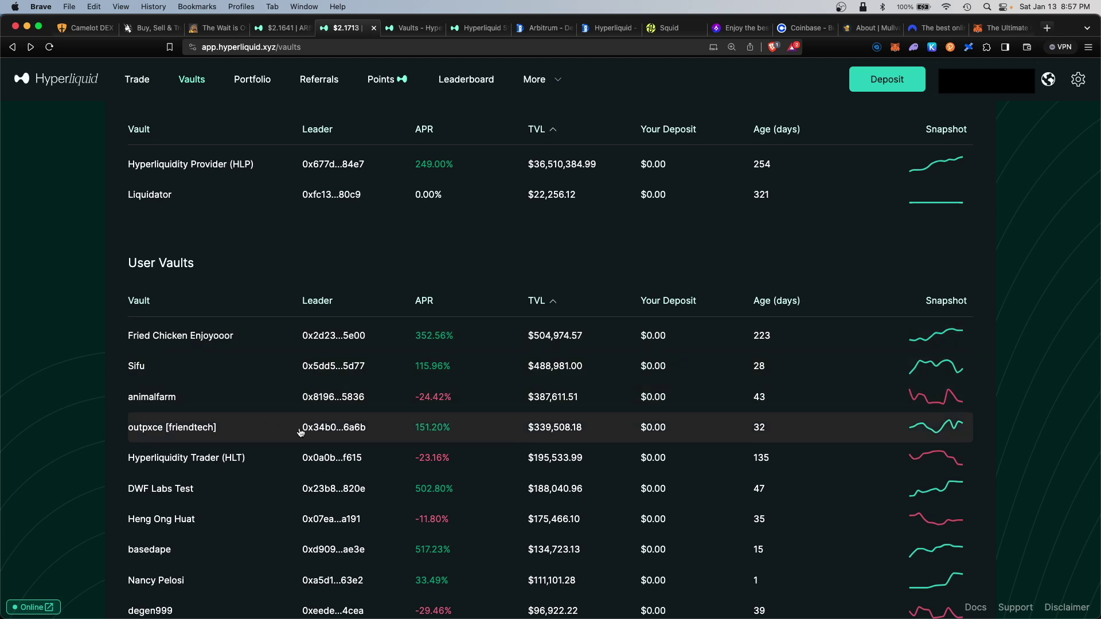
{"action": "scroll", "coordinate": [279, 355], "scroll_direction": "up", "scroll_amount": 3}
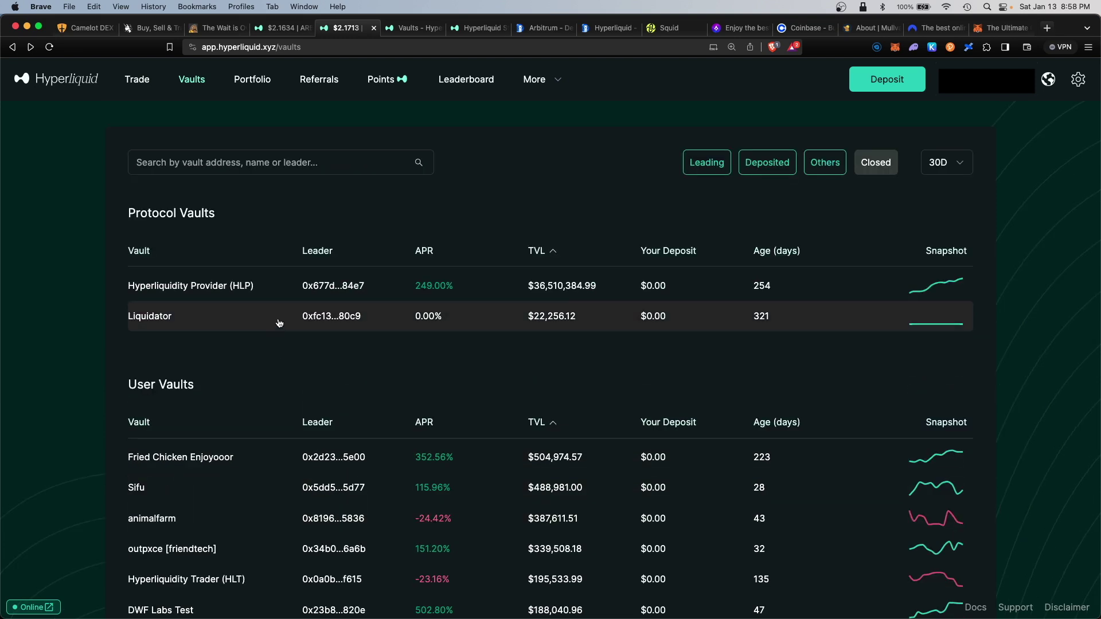
{"action": "left_click", "coordinate": [278, 294]}
{"action": "left_click_drag", "start_coordinate": [342, 479], "coordinate": [441, 517]}
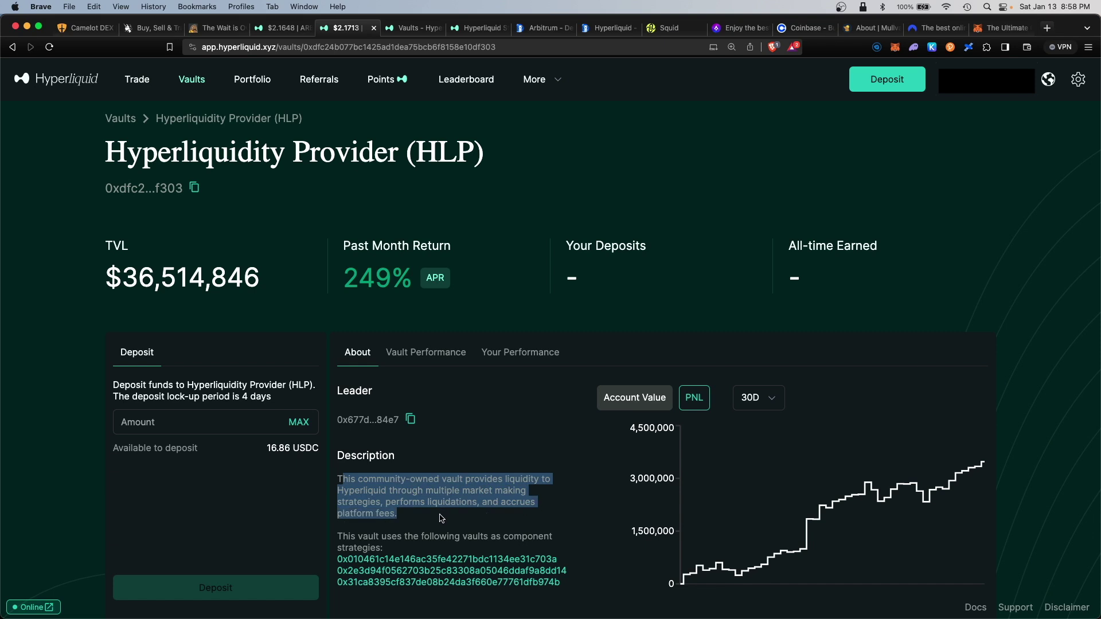
- Deposit 16 USDC into the HLP vault, then return to the vaults list
{"action": "left_click", "coordinate": [219, 417]}
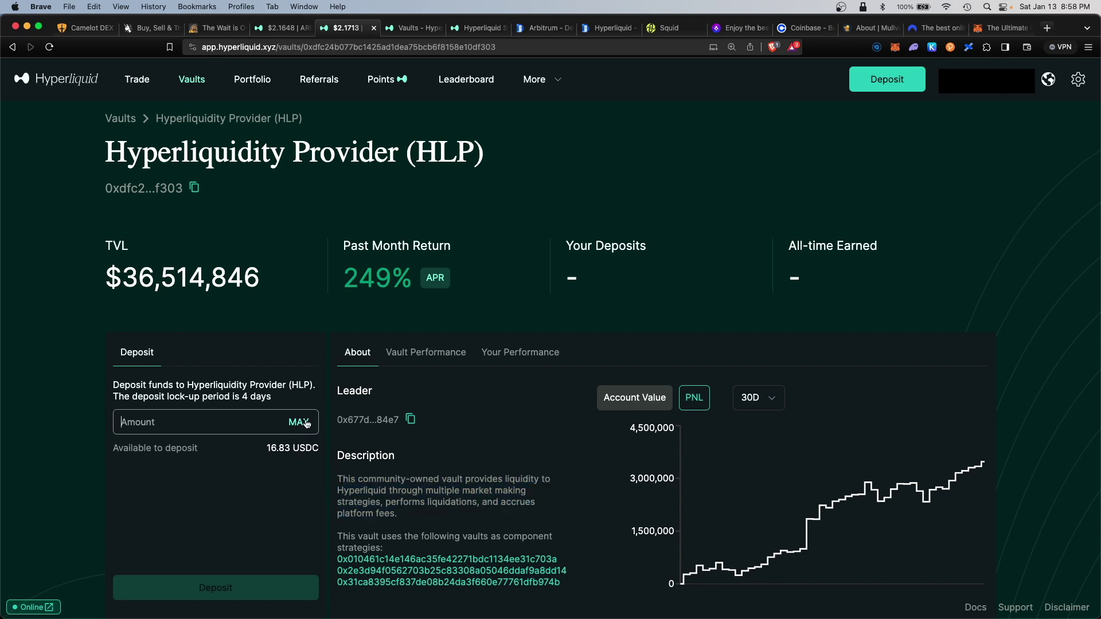
{"action": "type", "text": "16"}
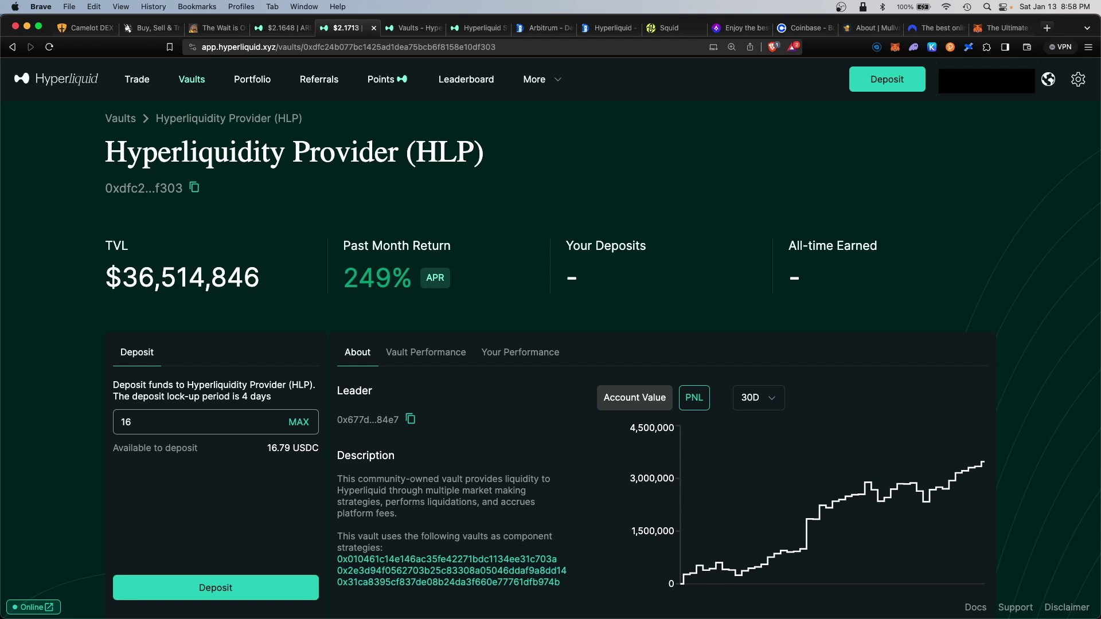
{"action": "left_click", "coordinate": [289, 598]}
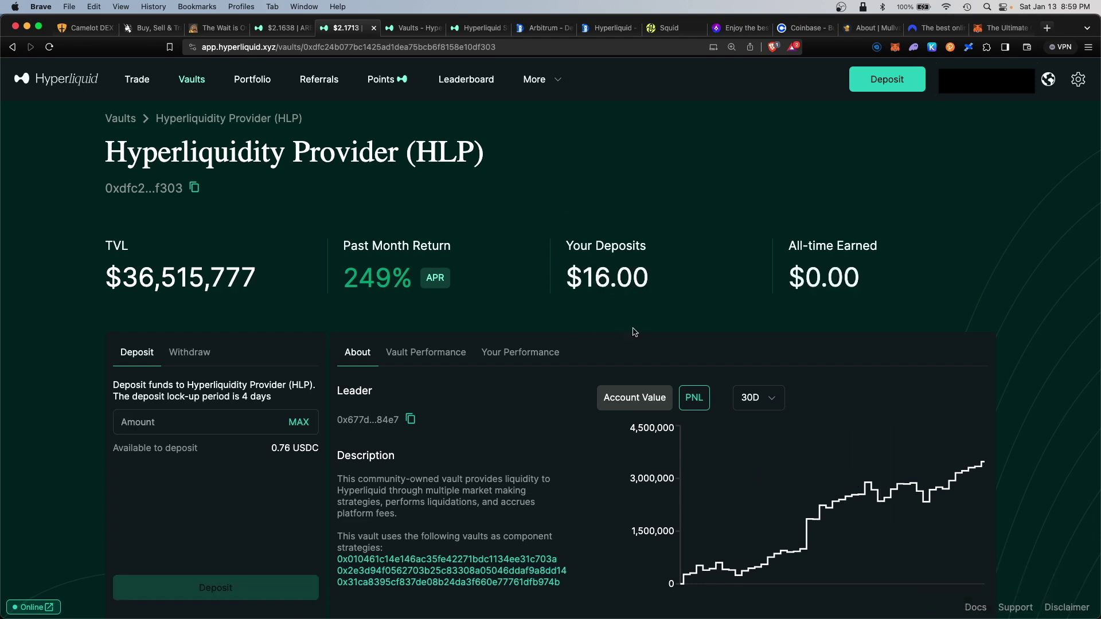
{"action": "scroll", "coordinate": [645, 315], "scroll_direction": "down", "scroll_amount": 10}
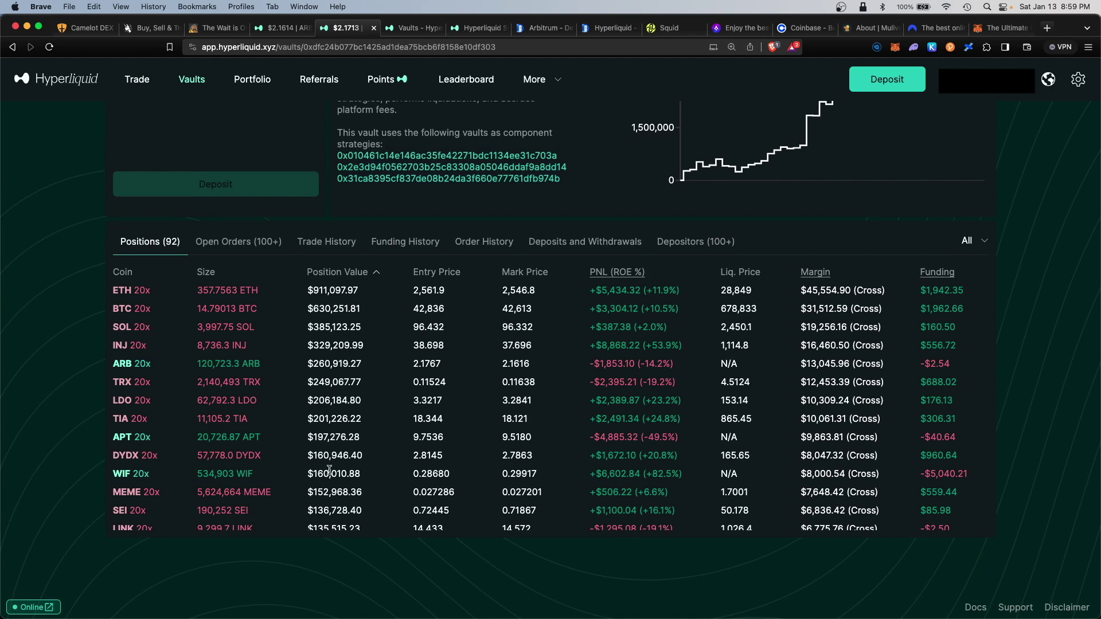
{"action": "scroll", "coordinate": [543, 161], "scroll_direction": "up", "scroll_amount": 10}
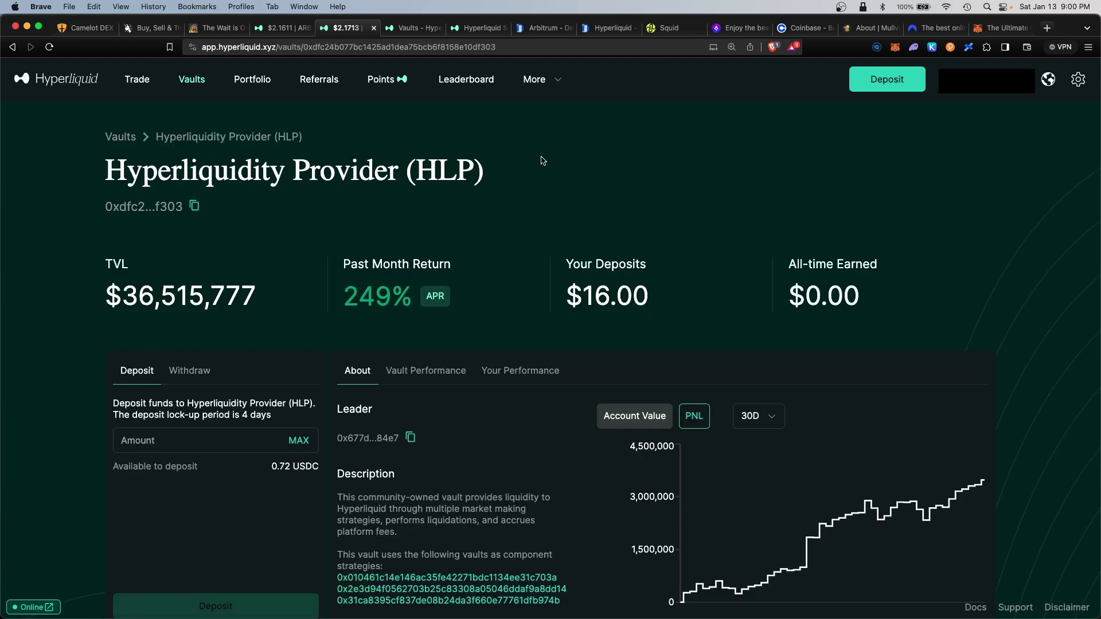
{"action": "left_click", "coordinate": [12, 47]}
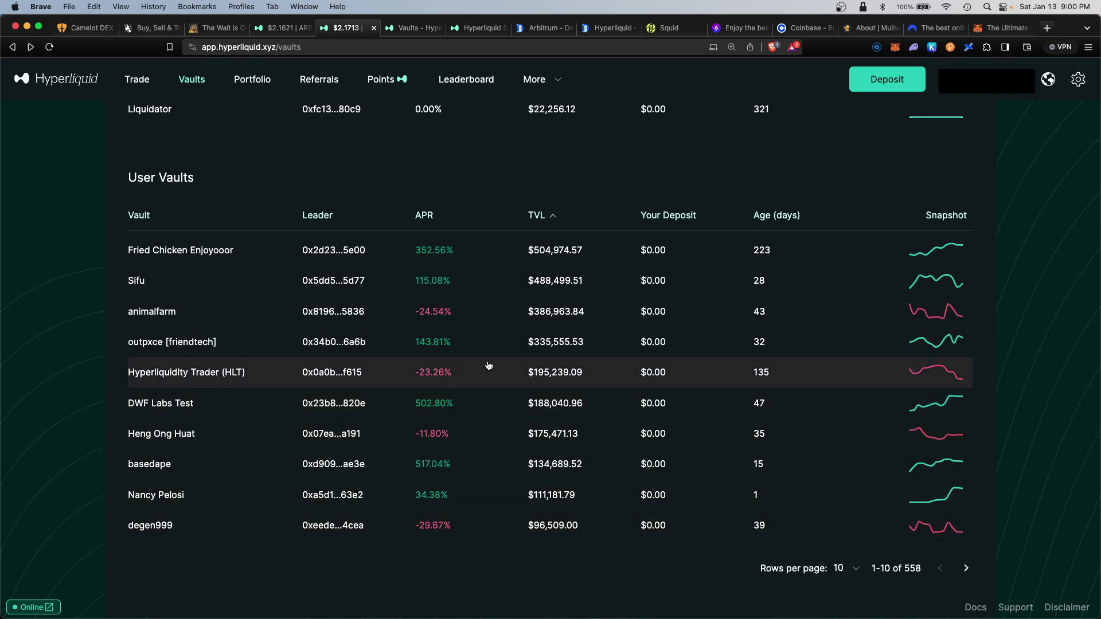
- View the Points page (0 points, Wood league), then open the Portfolio overview
{"action": "left_click", "coordinate": [392, 80]}
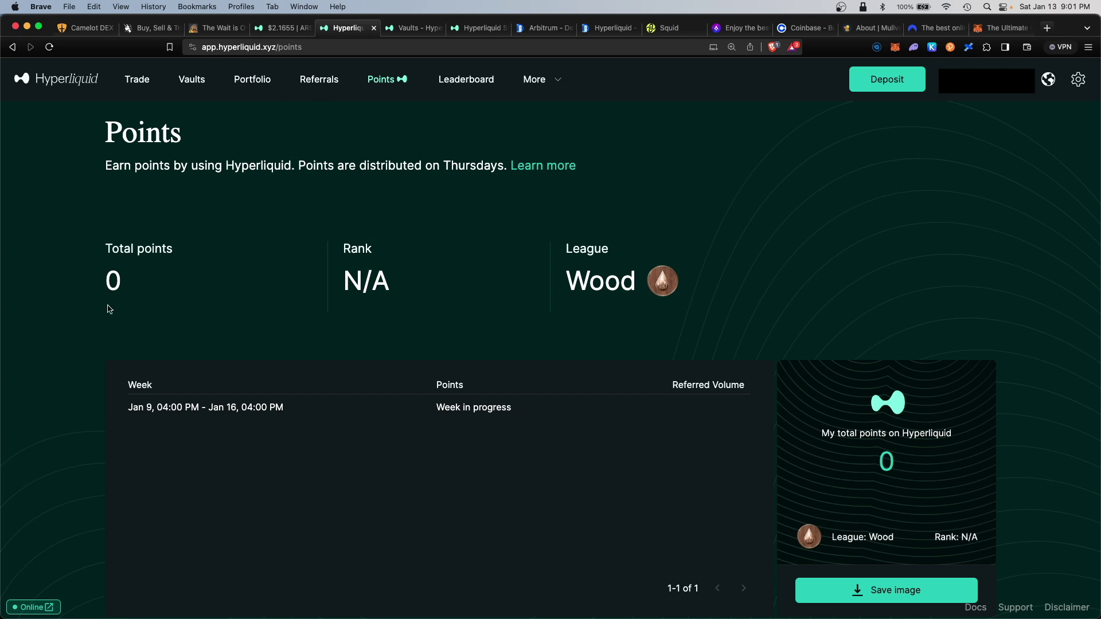
{"action": "left_click", "coordinate": [270, 86]}
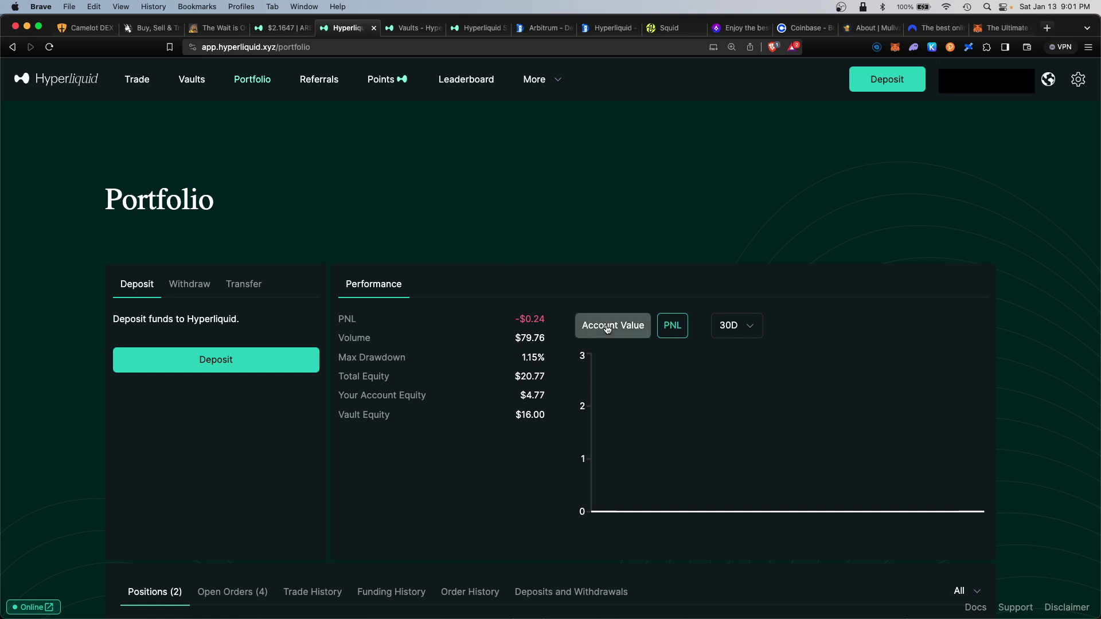
- Show the Withdraw tab and the ARB and SOL positions, then open Referrals
{"action": "left_click", "coordinate": [189, 284]}
{"action": "scroll", "coordinate": [69, 497], "scroll_direction": "down", "scroll_amount": 3}
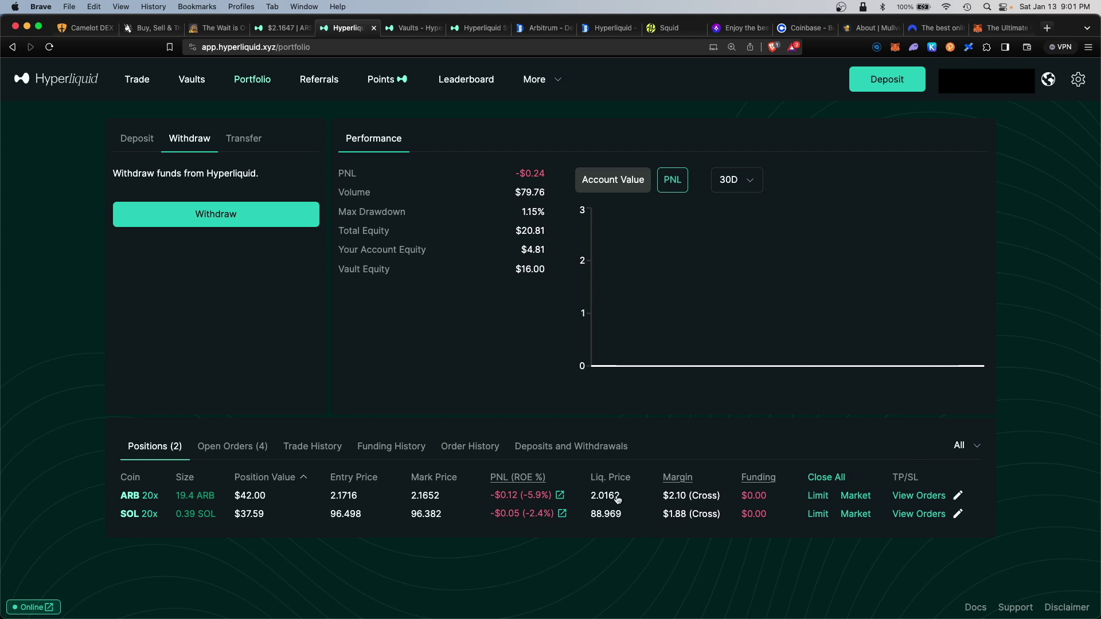
{"action": "left_click", "coordinate": [319, 79]}
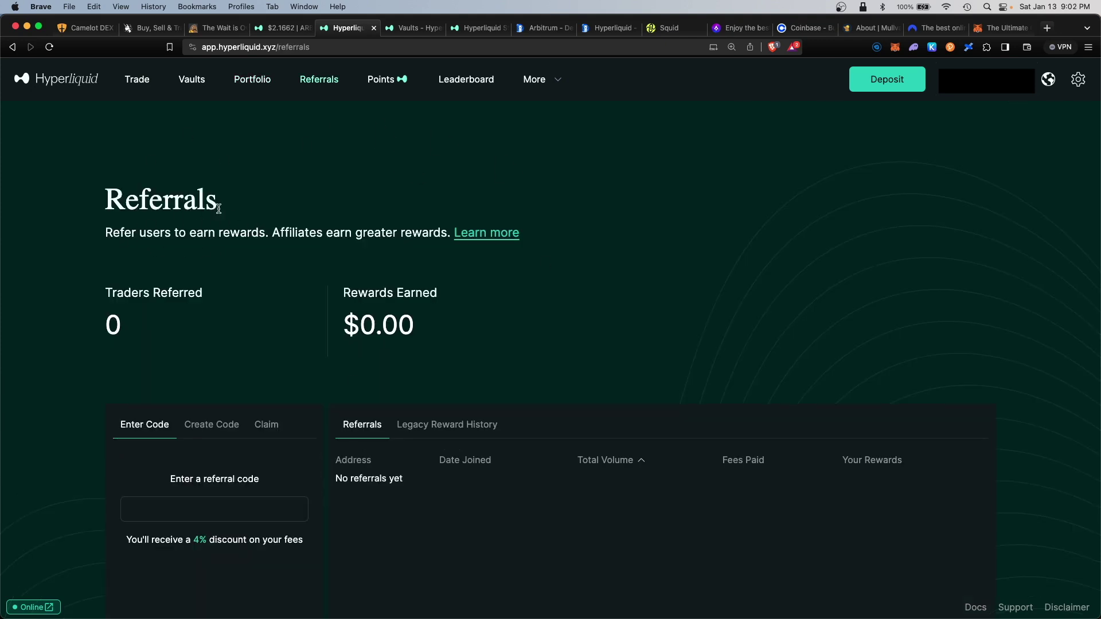
- Scroll through the 30-day trader Leaderboard, then show the More menu's extra links
{"action": "left_click", "coordinate": [466, 81]}
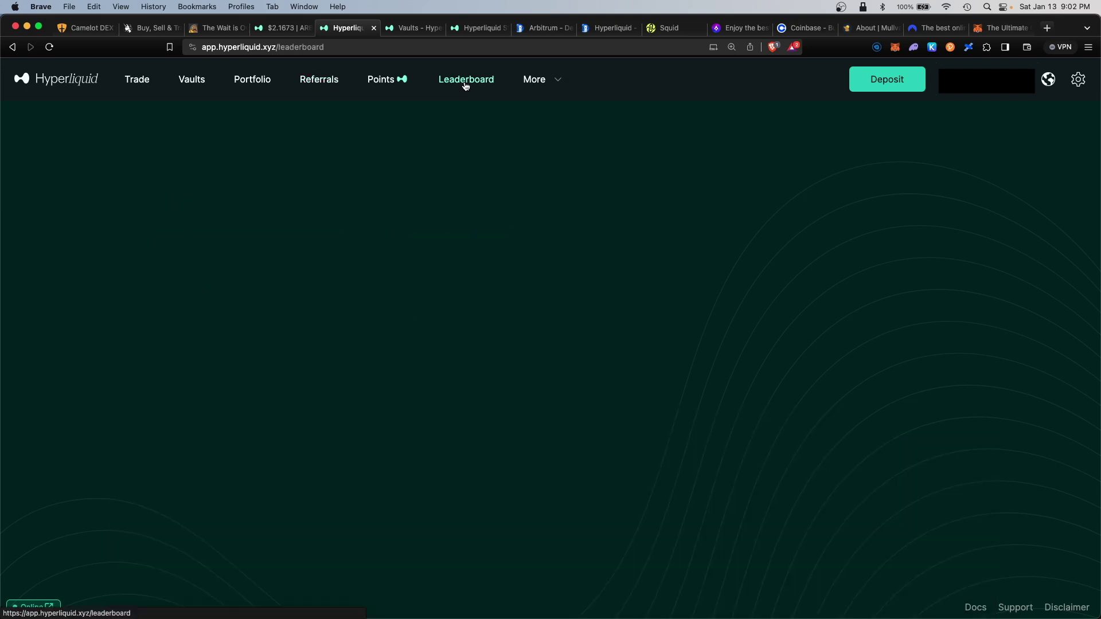
{"action": "scroll", "coordinate": [485, 207], "scroll_direction": "down", "scroll_amount": 5}
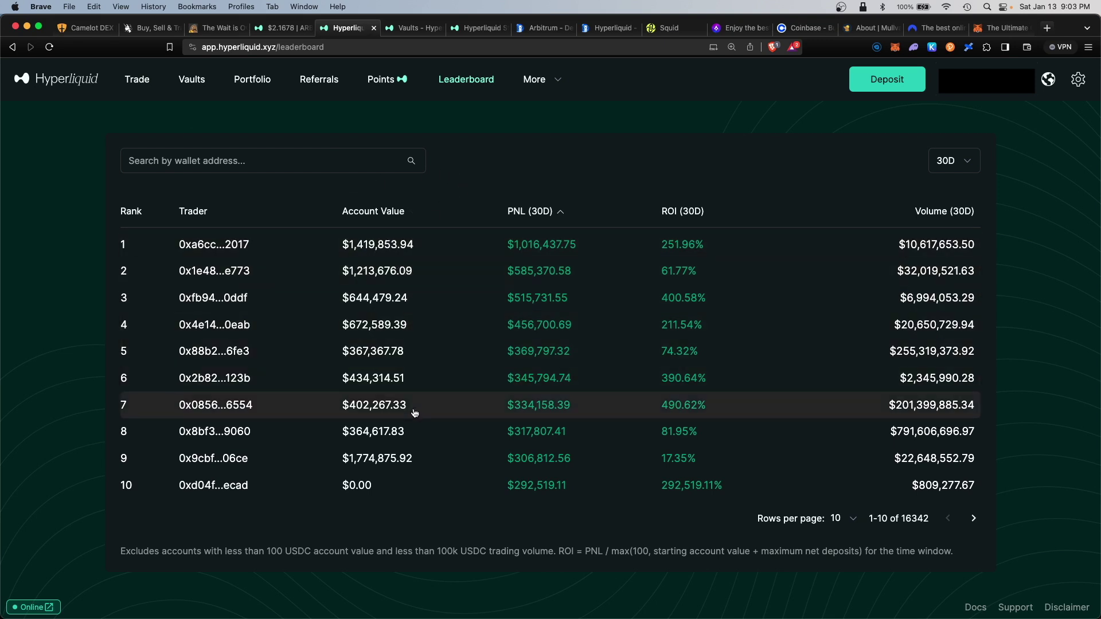
{"action": "left_click", "coordinate": [537, 83]}
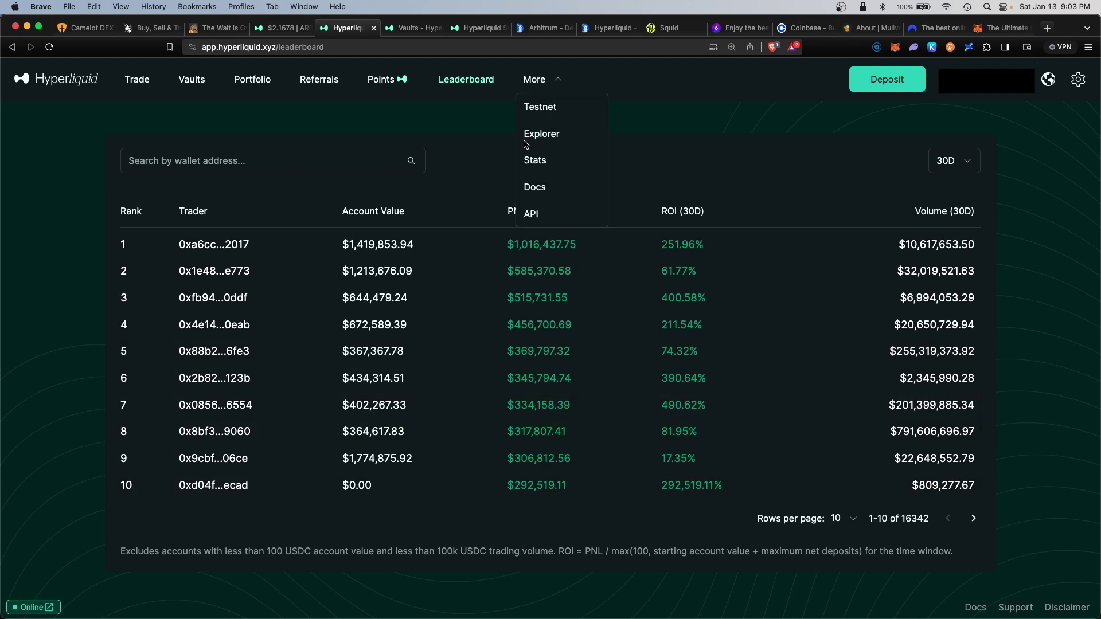
- View the Hyperliquid Stats page, then cycle past the ARB and YouTube tabs to the homepage
{"action": "left_click", "coordinate": [533, 163]}
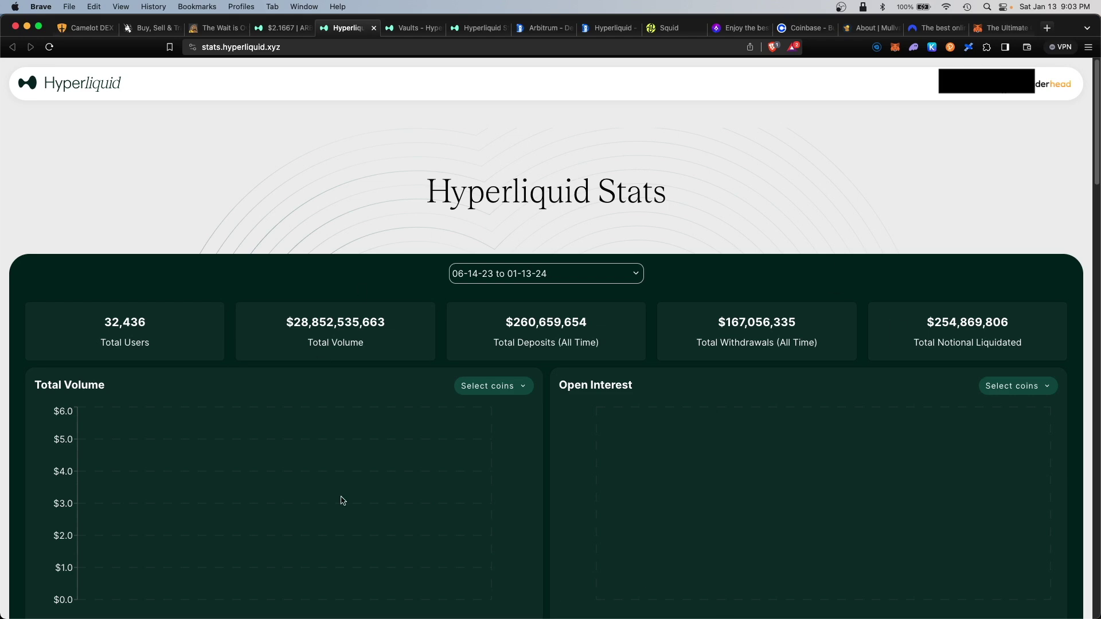
{"action": "key", "text": "ctrl+shift+Tab"}
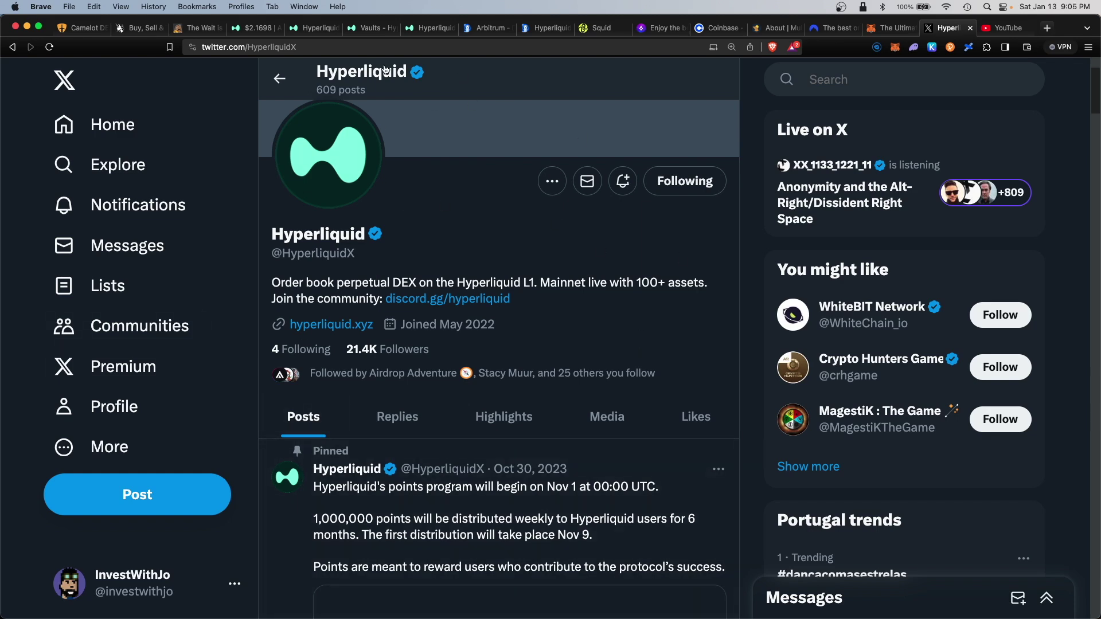
{"action": "key", "text": "ctrl+Tab"}
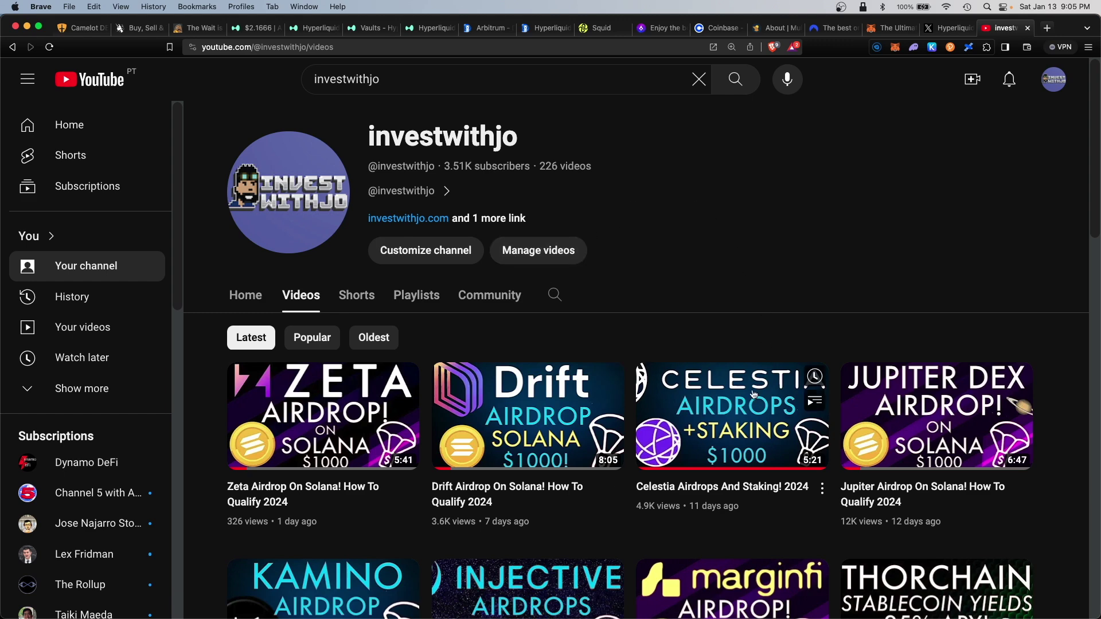
{"action": "key", "text": "super+5"}
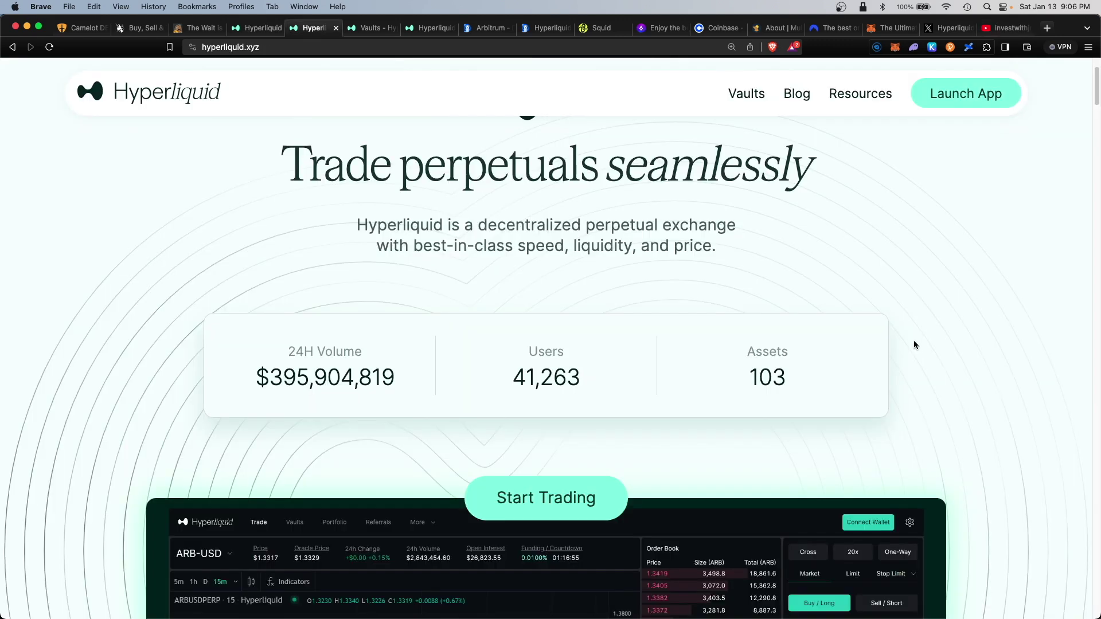
- Scroll the homepage to the features on advanced orders, sub-second finality, low fees and 50x leverage
{"action": "scroll", "coordinate": [915, 345], "scroll_direction": "down", "scroll_amount": 15}
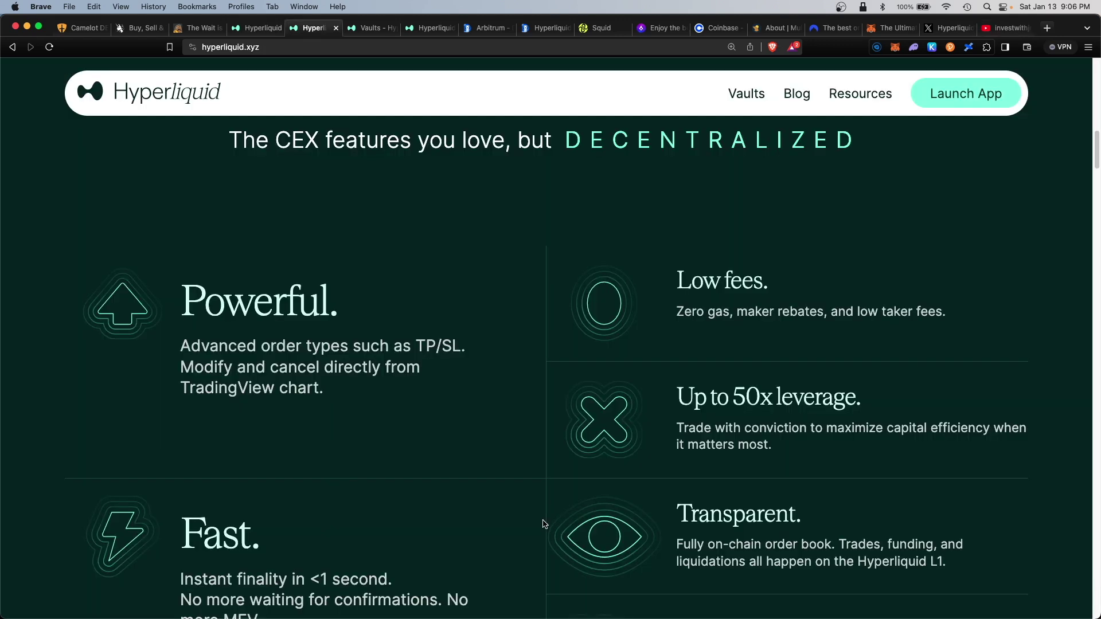